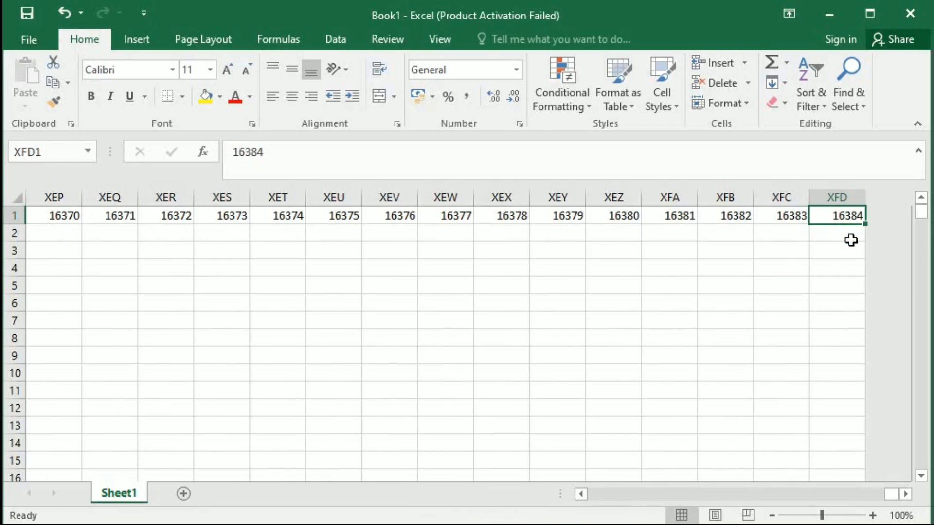
Step: Jump to the last filled row of column A, return to its first row, and select cell E4
key(ctrl+Left)
key(ctrl+Down)
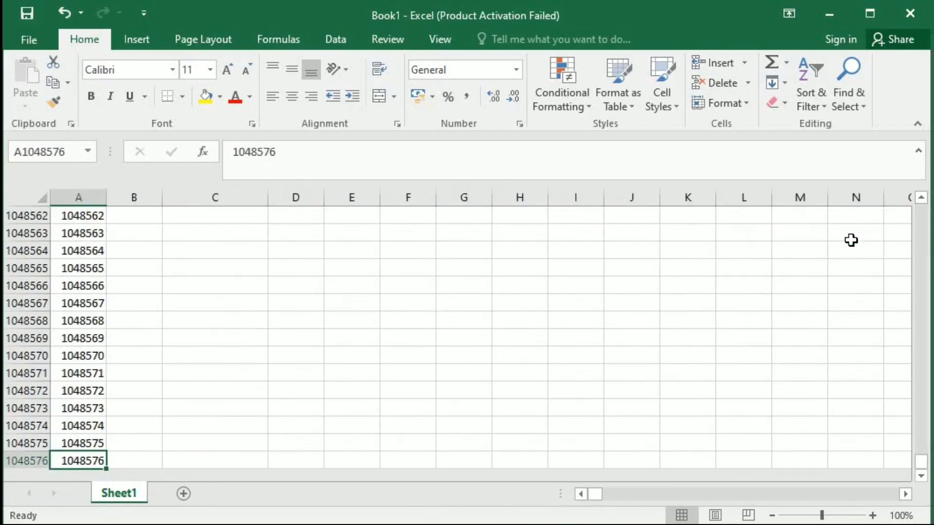
key(ctrl+Up)
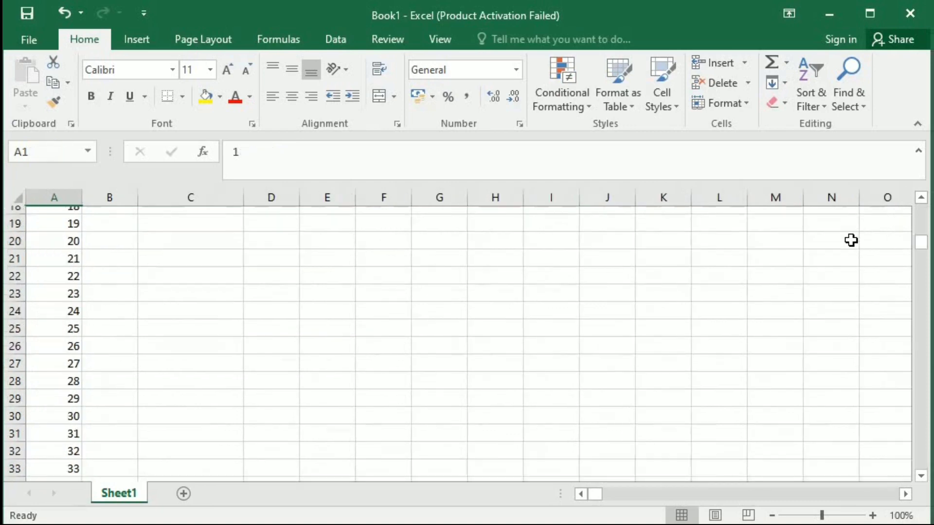
click(327, 268)
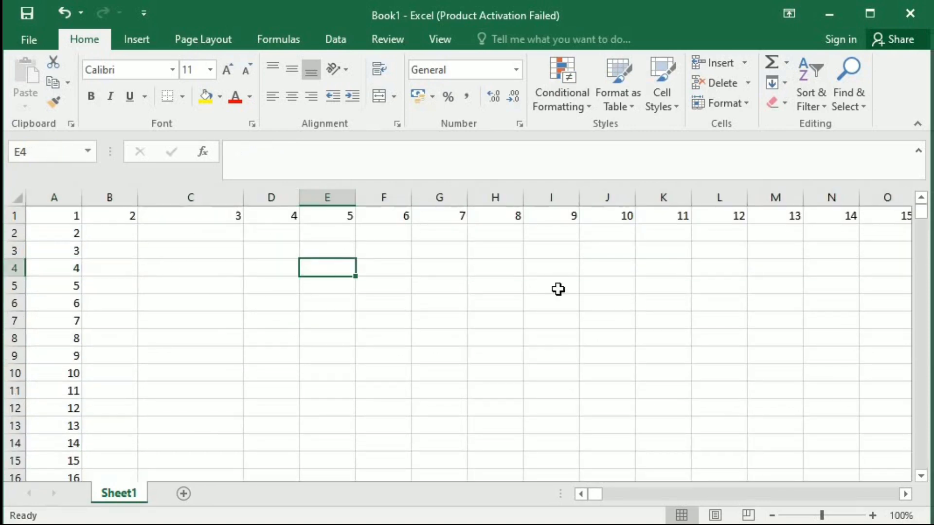
Step: Clear the contents of the entire row 1
click(69, 235)
key(ctrl+Up)
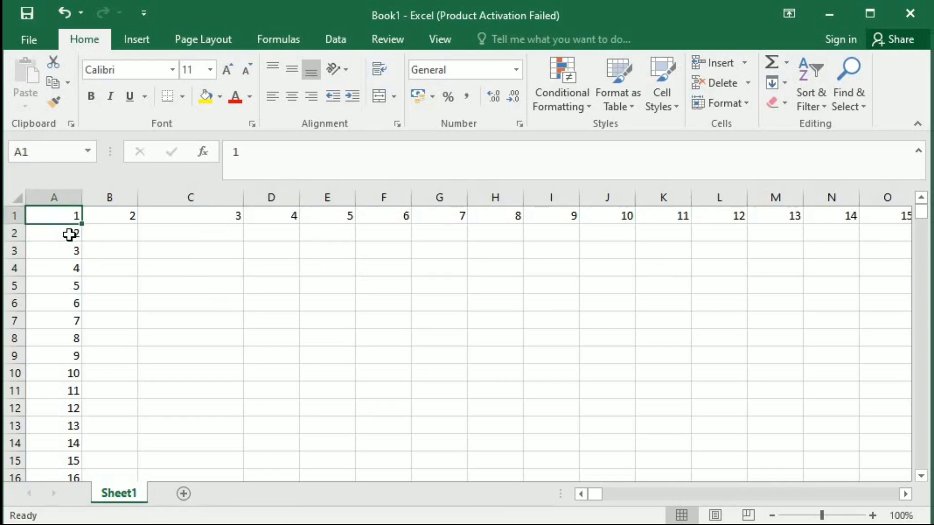
key(shift+space)
key(Delete)
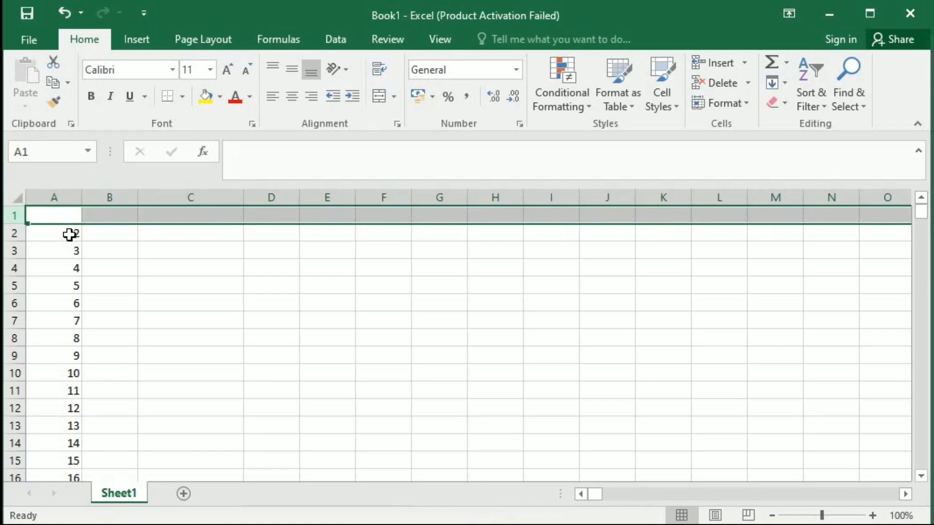
Step: Clear all the numbers in column A from A2 downward and return to cell A1
click(69, 236)
key(ctrl+shift+Down)
key(Delete)
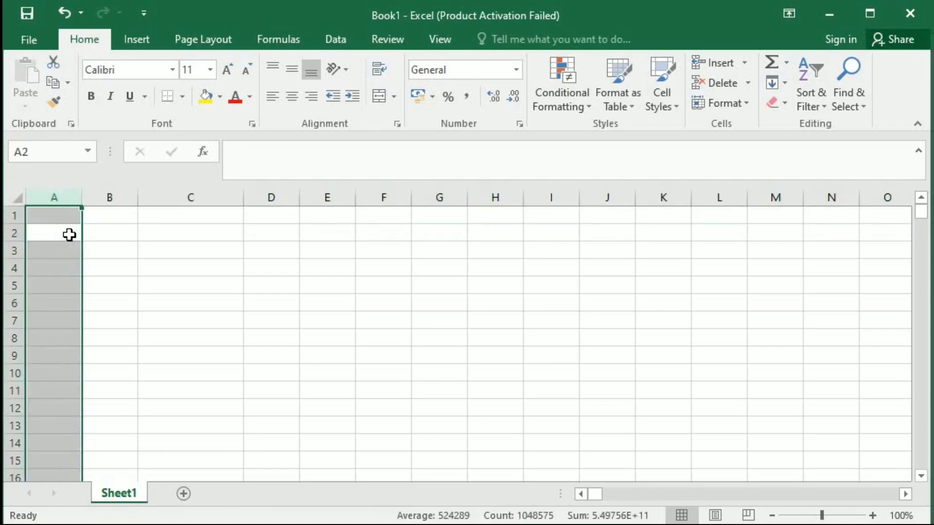
key(ctrl+Home)
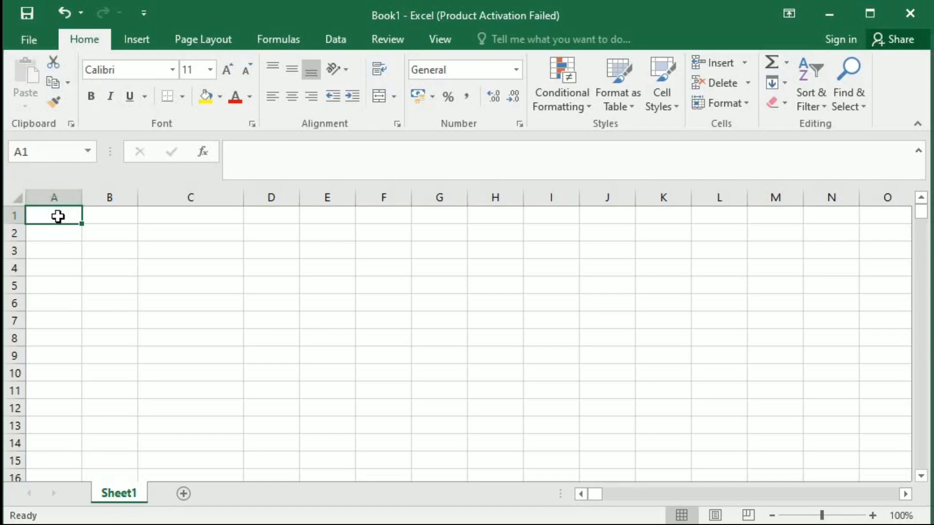
Step: Select cell C5 and F7 in turn to check how each cell's reference is shown
click(52, 150)
click(239, 293)
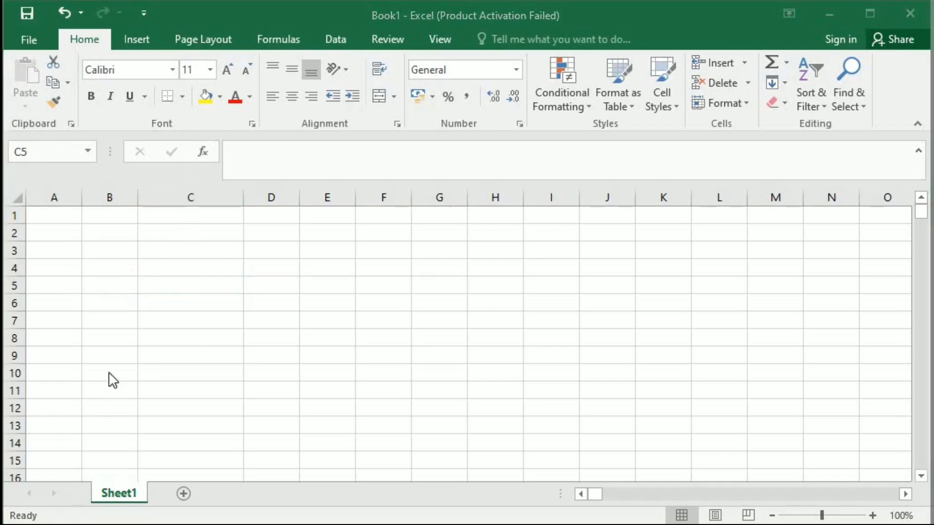
click(188, 286)
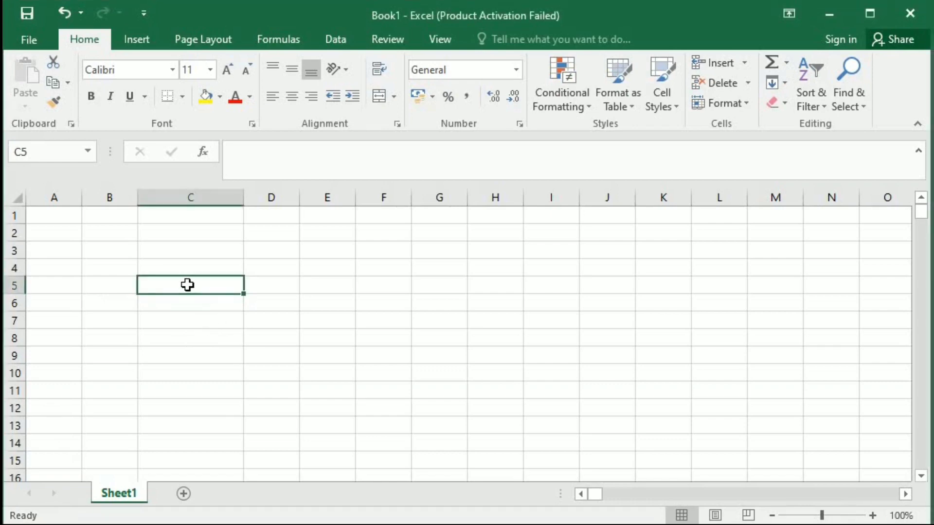
click(405, 329)
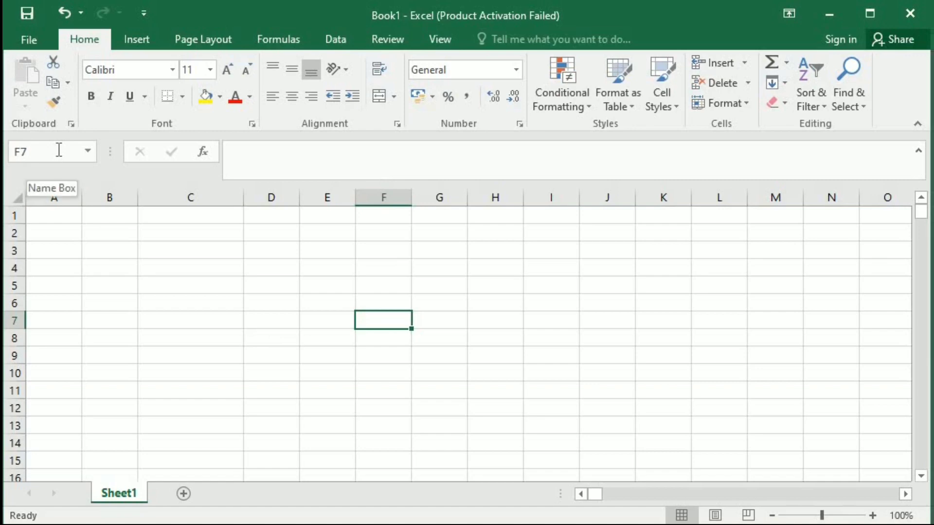
click(271, 153)
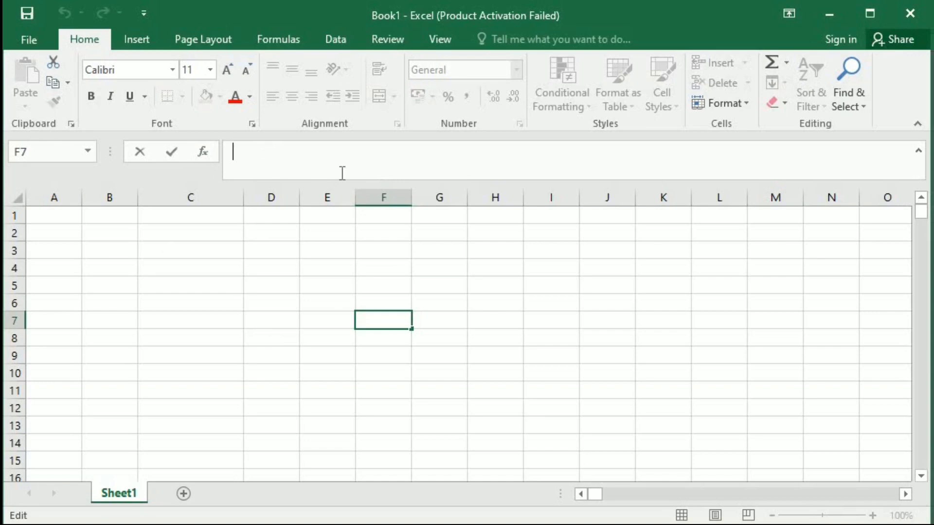
text(=)
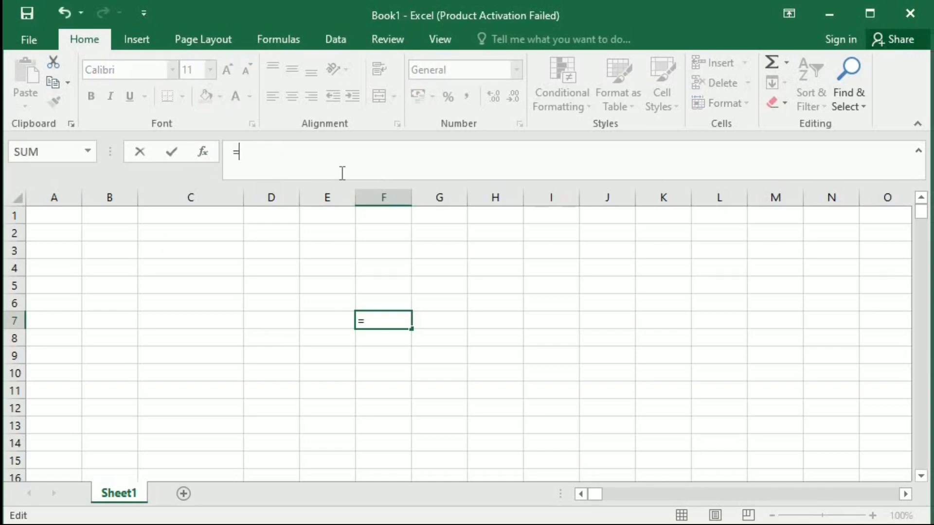
click(388, 324)
text(sum)
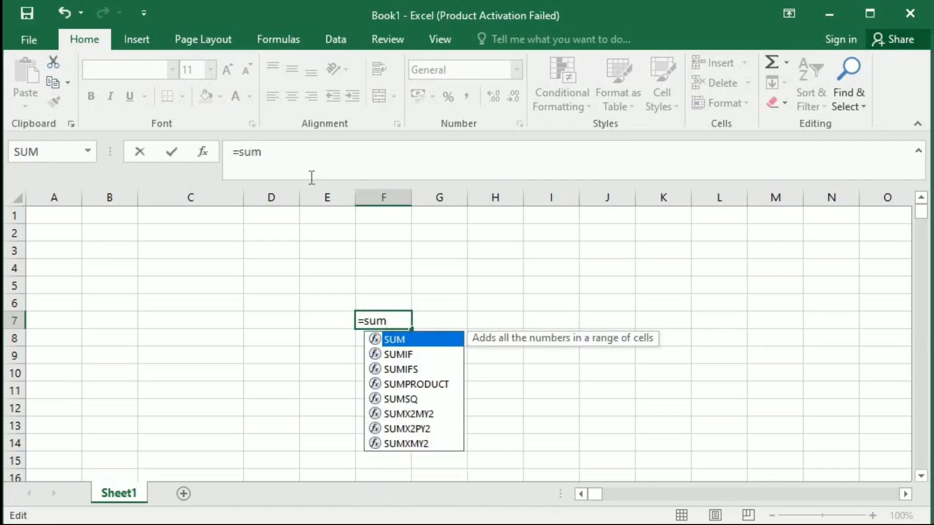
click(278, 162)
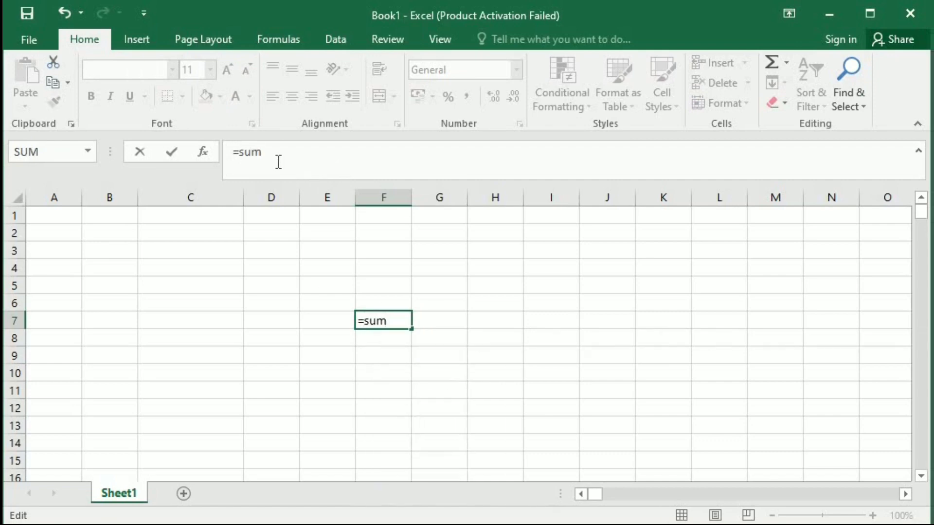
key(Escape)
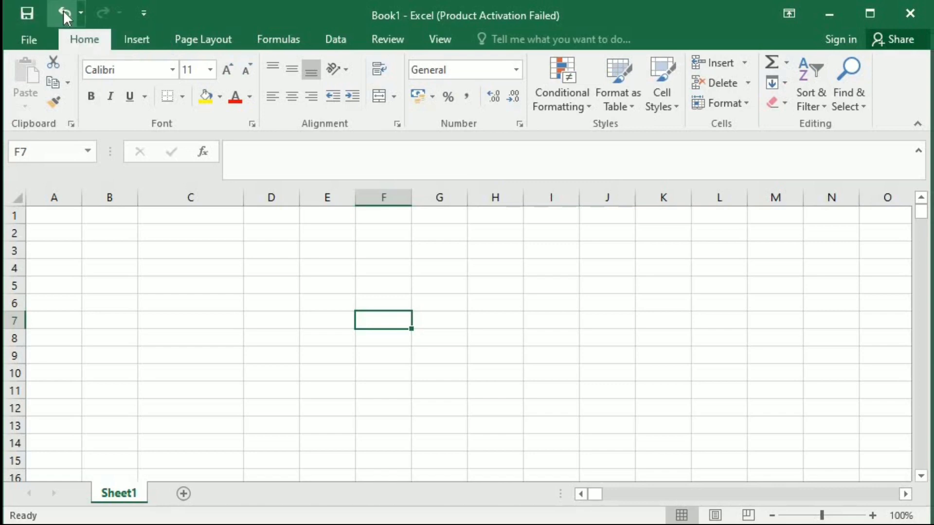
Step: Enter "eroijroe" in cell D5 and "dfkj" in cell D6
click(269, 287)
text(eroijroe)
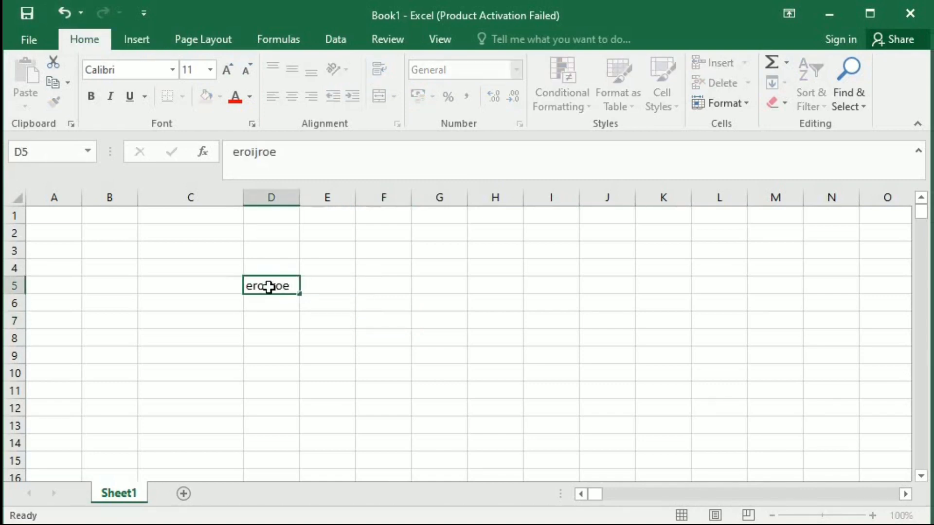
key(Return)
text(dfkj)
key(Return)
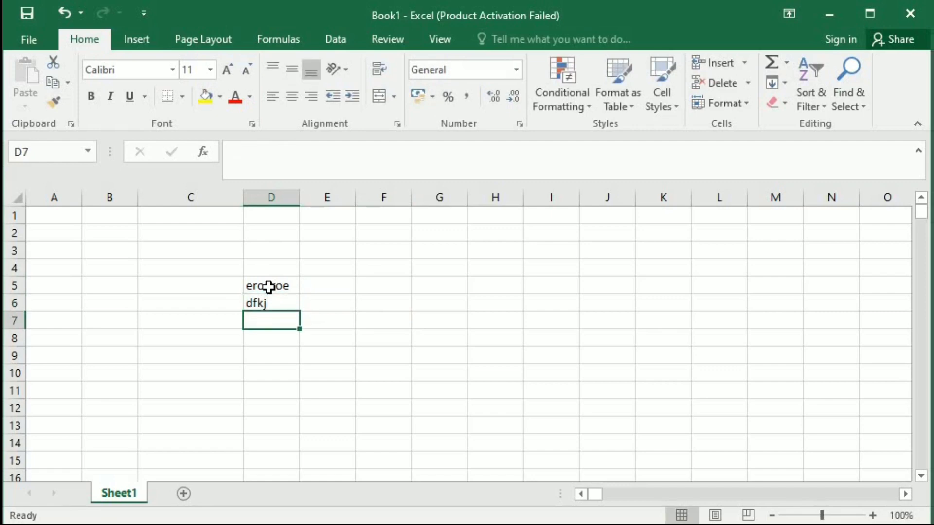
Step: Undo the last cell entry and redo it
click(68, 13)
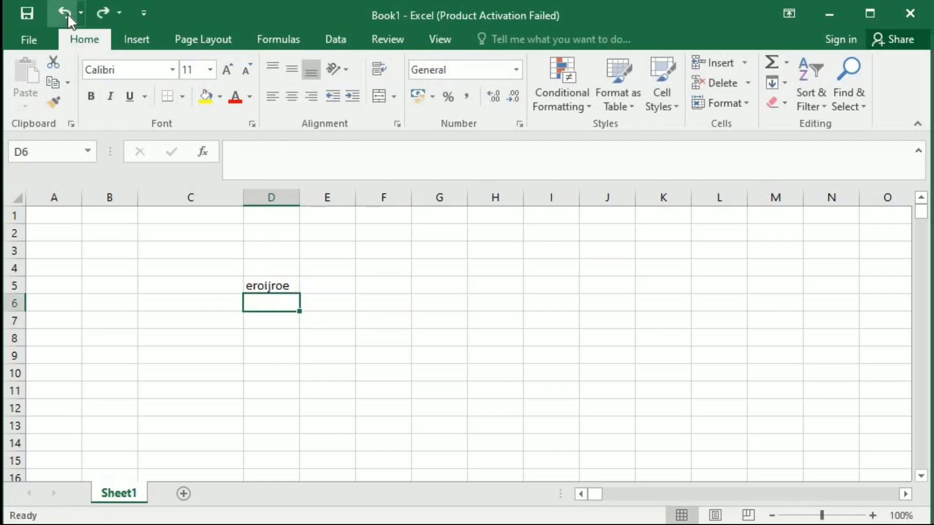
click(101, 14)
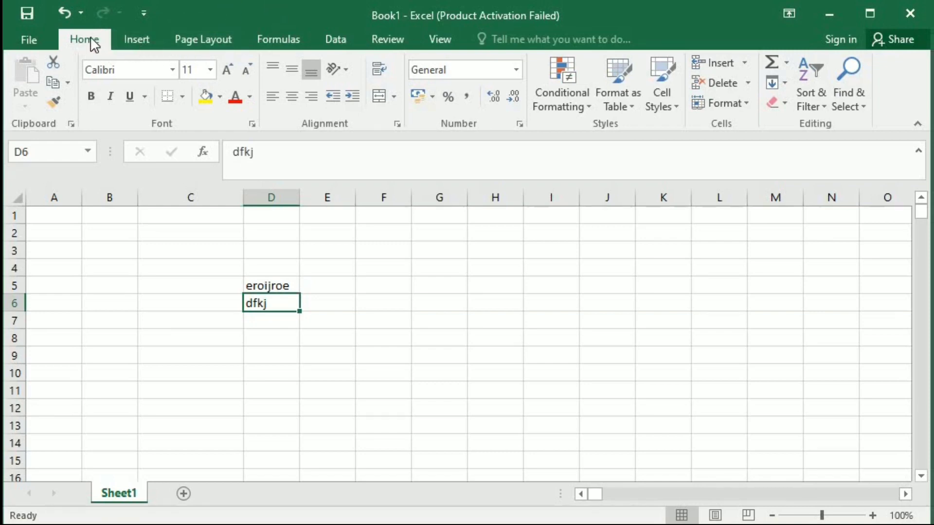
Step: Look through the Insert, Page Layout, Formulas and Data command sets of the ribbon
click(149, 39)
click(191, 38)
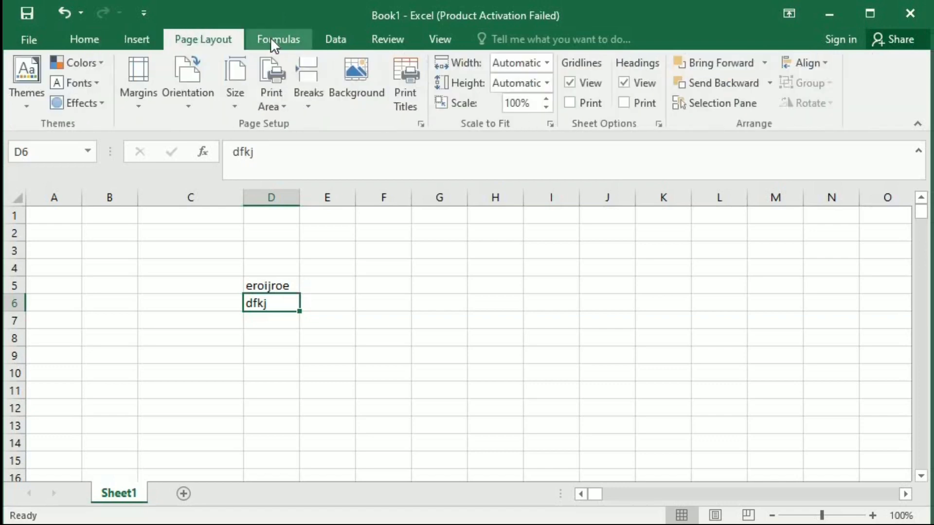
click(271, 38)
click(352, 37)
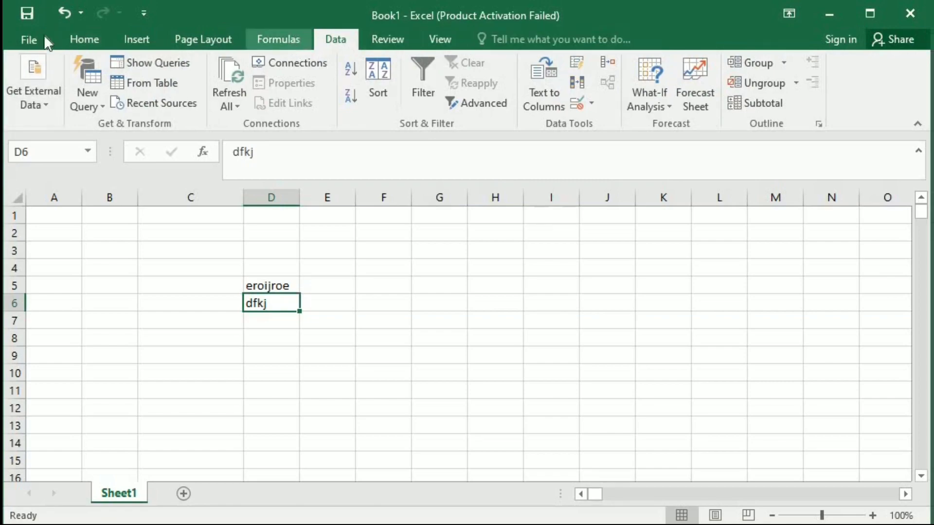
Step: Examine the Customize Ribbon settings in the program options, close them unchanged, and return to the Home commands
click(13, 36)
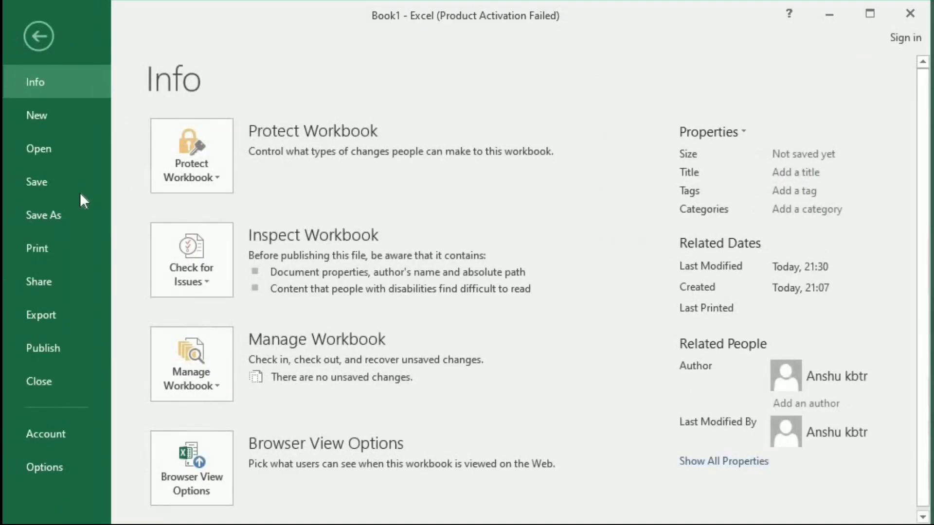
click(29, 475)
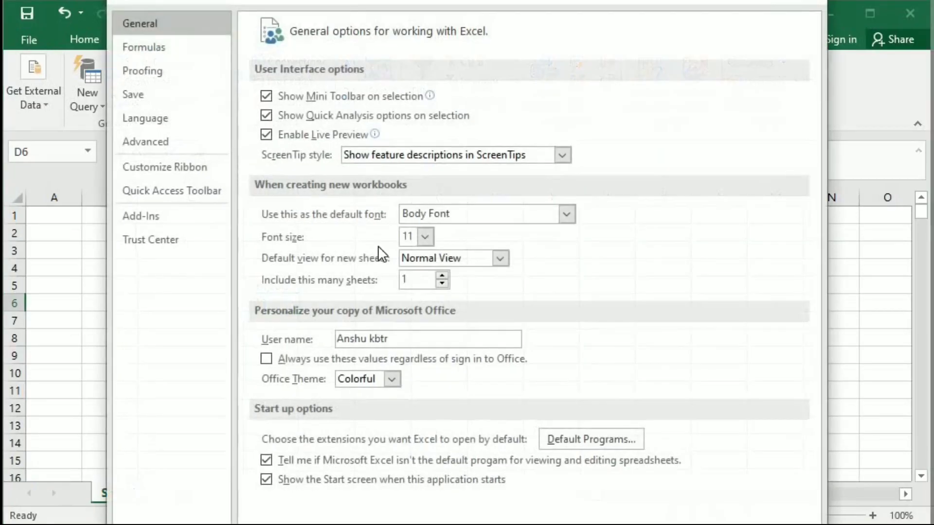
click(165, 175)
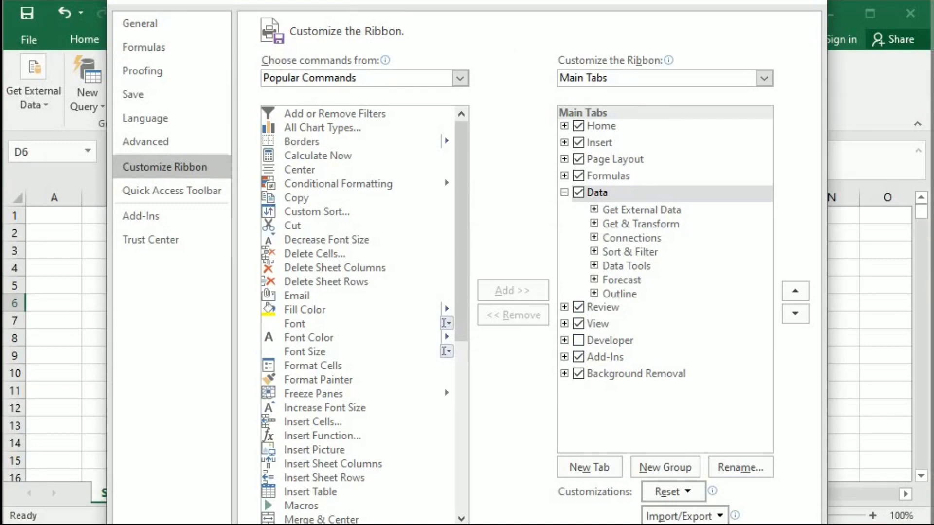
key(Escape)
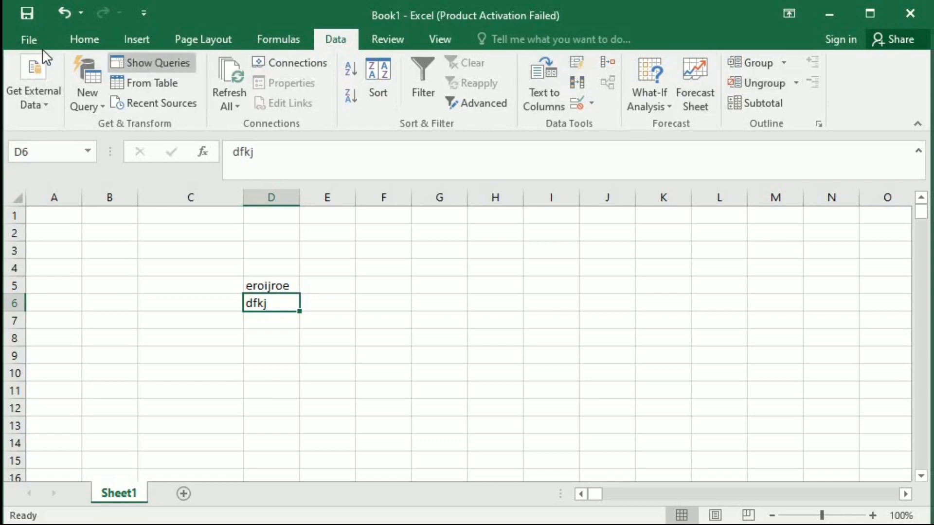
click(64, 39)
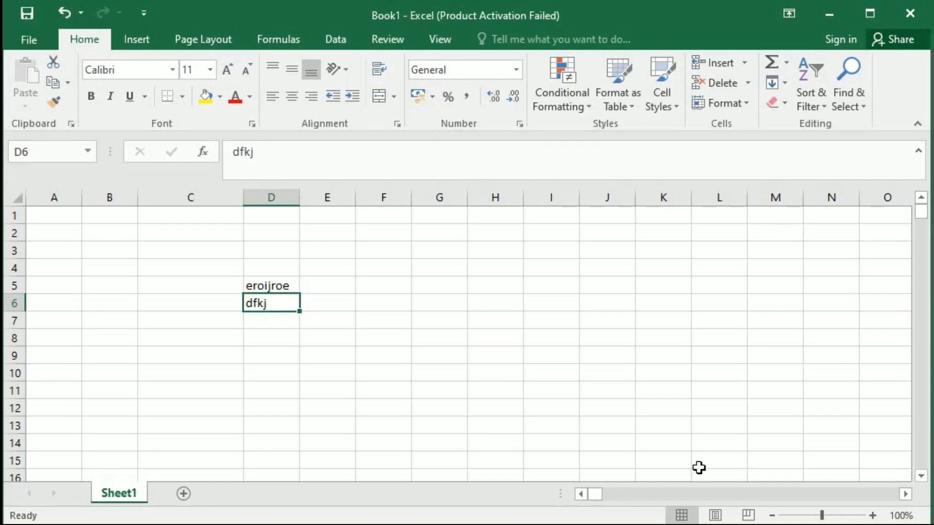
Step: Select cell L8 and explore the worksheet horizontally and downward beyond the visible columns and rows
click(438, 351)
click(718, 344)
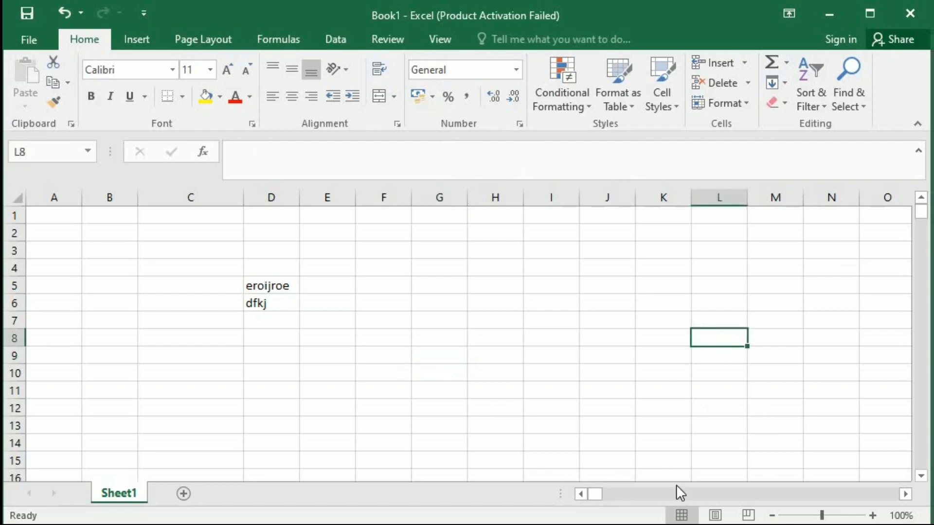
click(904, 492)
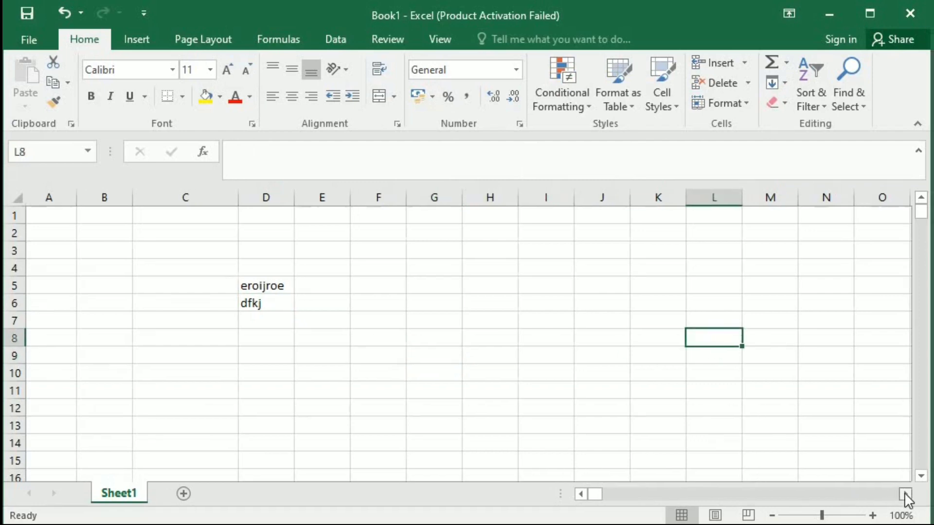
drag(904, 492, 904, 493)
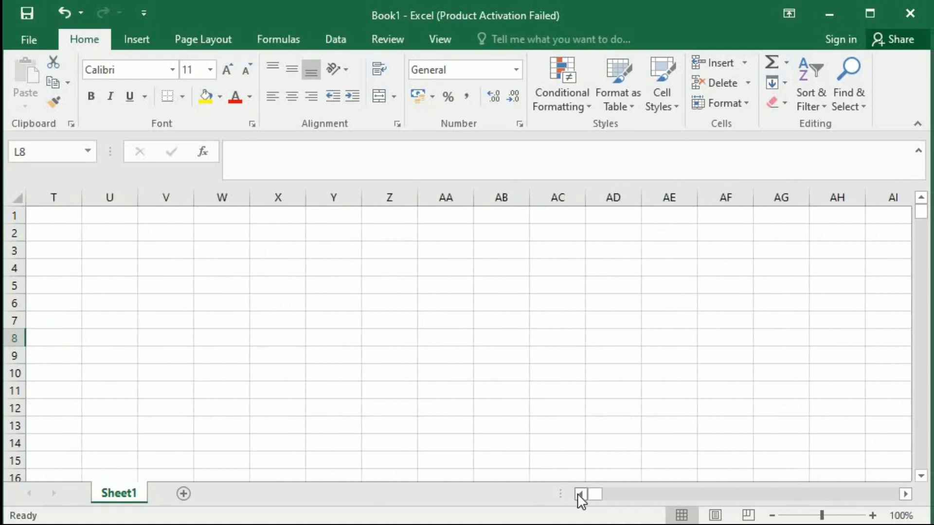
drag(579, 494, 579, 494)
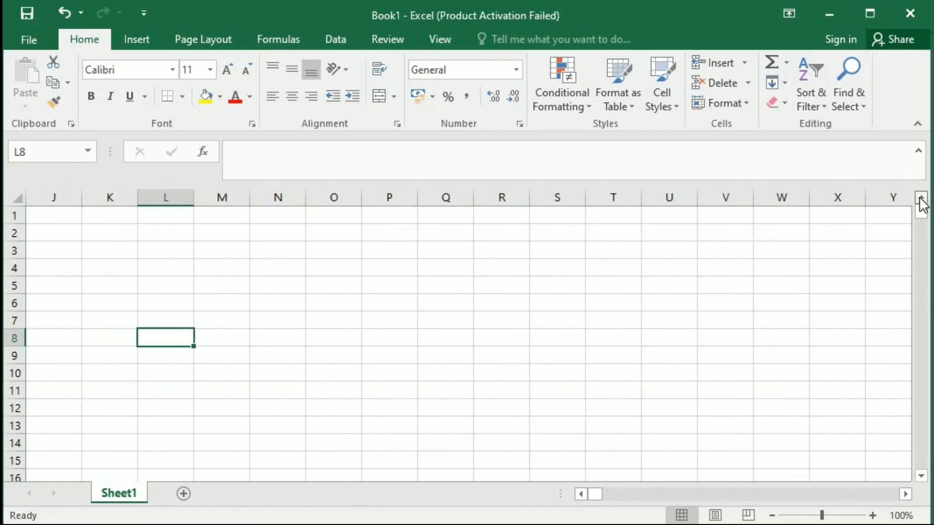
drag(922, 476, 925, 480)
scroll(924, 479, down, 4)
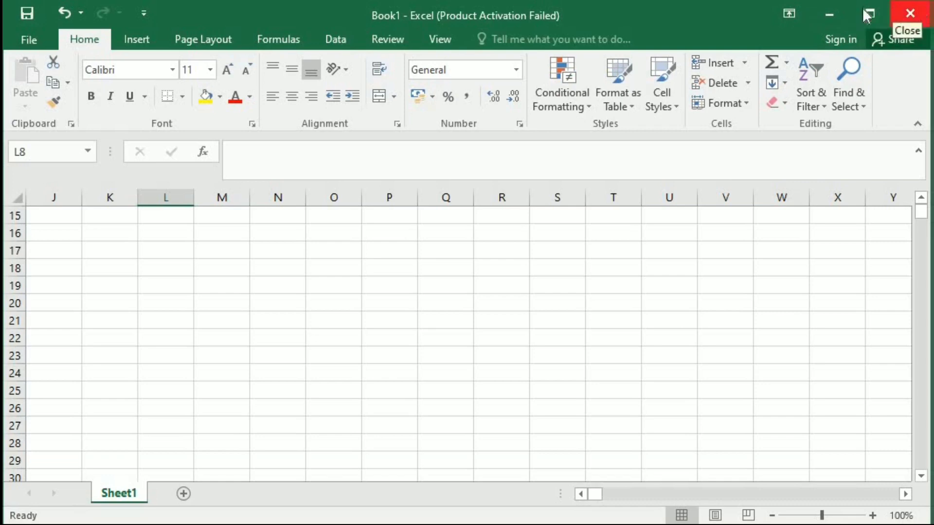
Step: Minimize and restore the workbook window, and view the ribbon display options without changing them
click(834, 11)
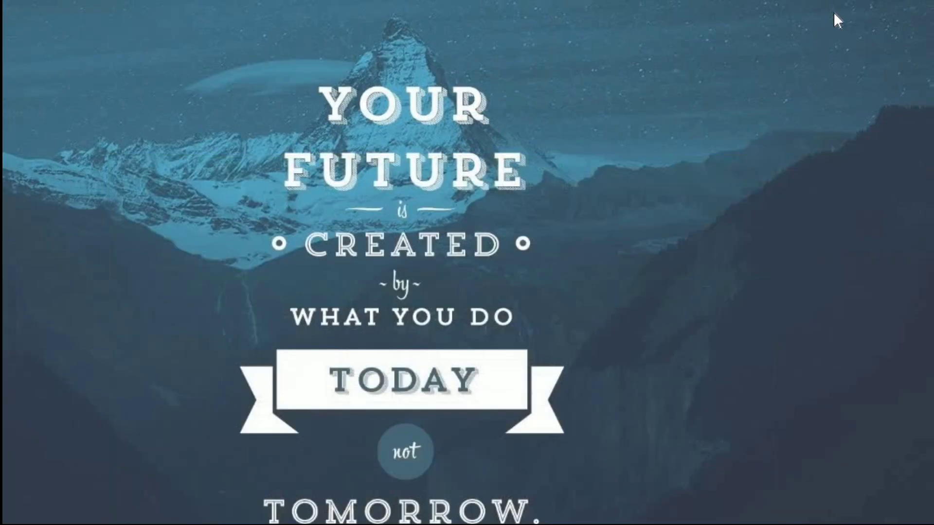
key(alt+Tab)
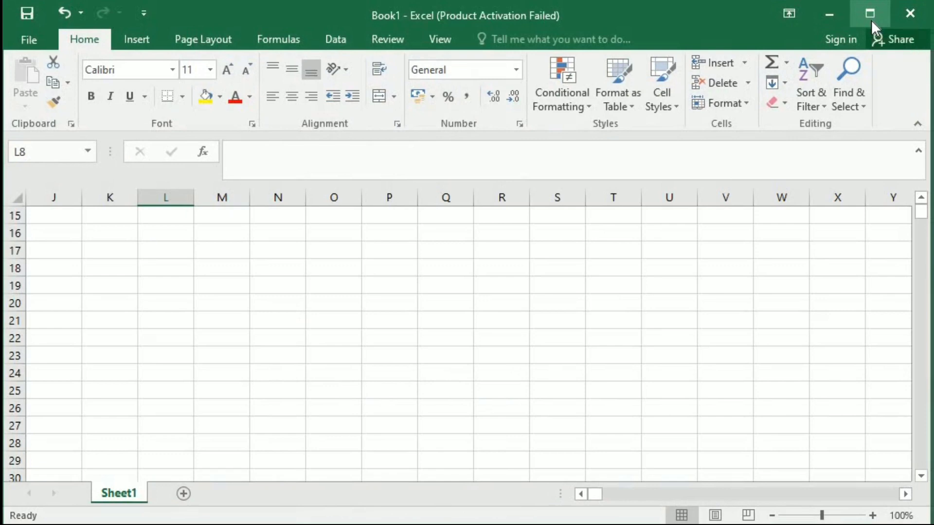
click(788, 14)
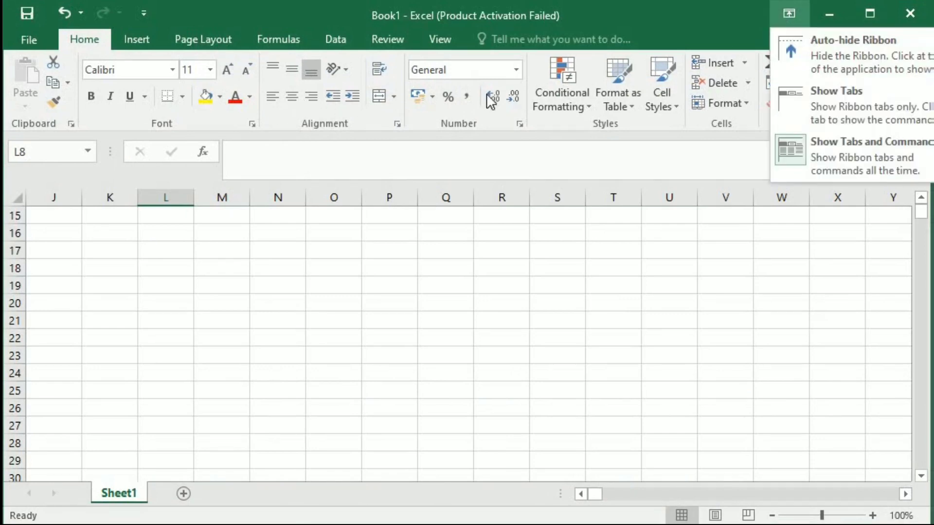
click(567, 271)
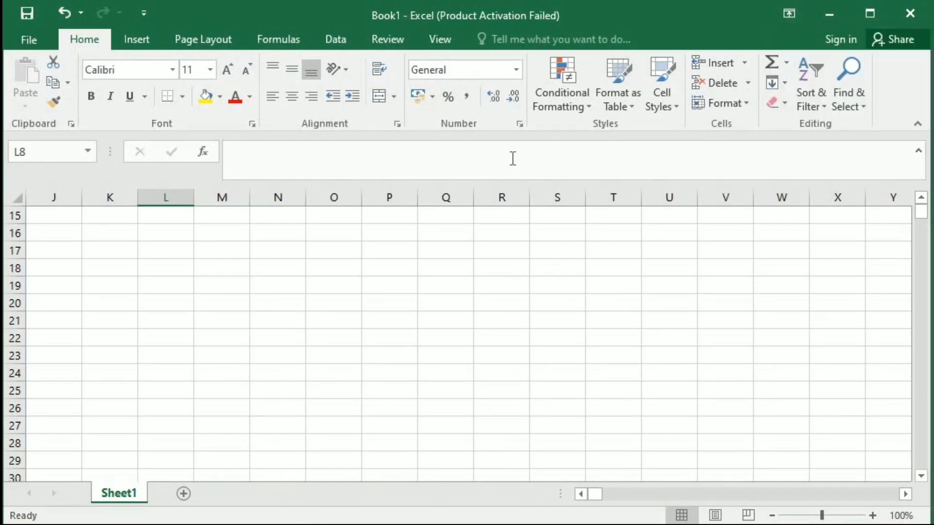
Step: View the Insert and Page Layout commands and the ribbon display options, leaving the display mode unchanged
click(144, 38)
click(174, 39)
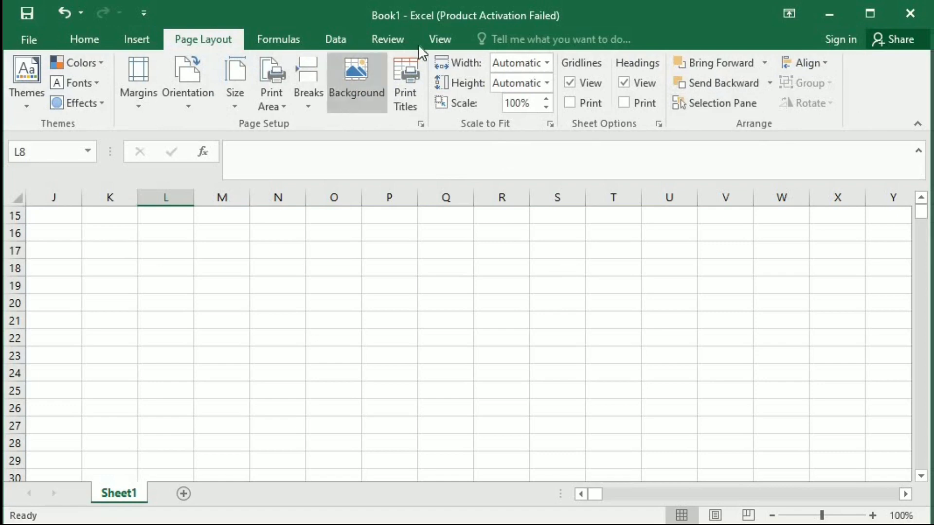
click(788, 14)
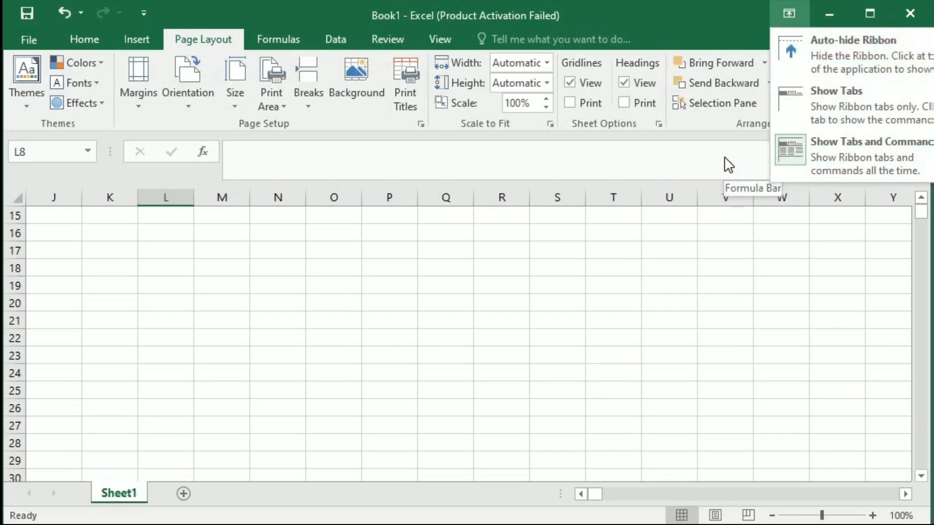
click(748, 153)
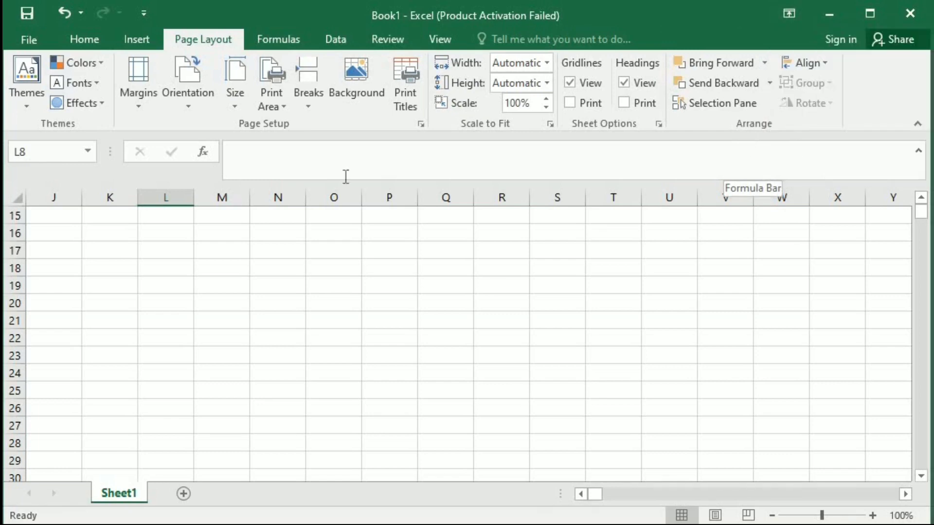
Step: Select cell O17 and move the active cell up to row 1 and back to cell A1
click(315, 250)
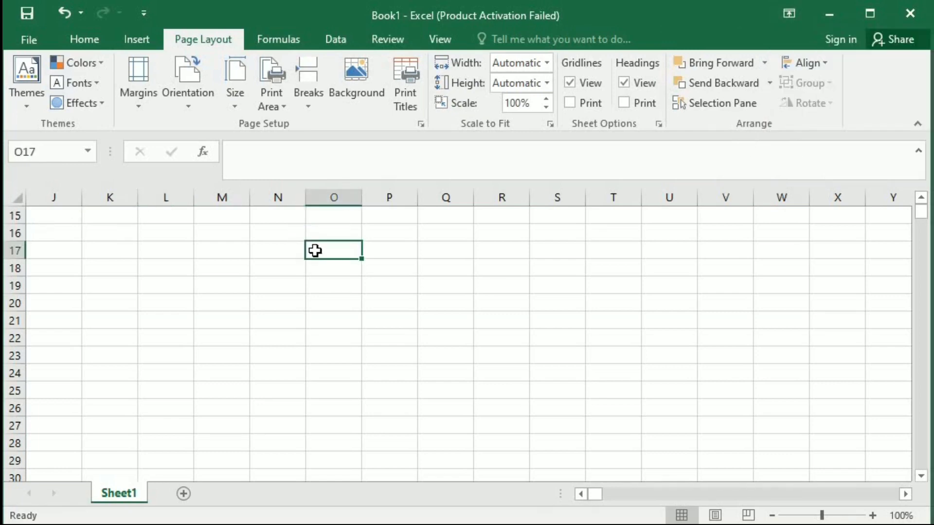
key(Up)
key(Up)
key(Up)
key(Up)
key(Up)
key(Up)
key(Up)
key(Up)
key(Up)
key(Up)
key(Up)
key(Up)
key(Up)
key(Up)
key(Up)
key(Up)
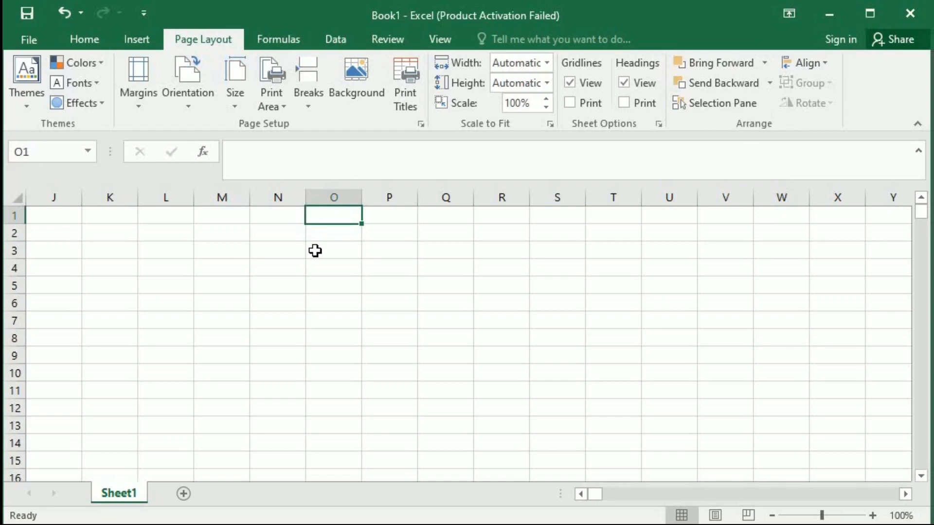
key(Left)
key(Left)
key(Left)
key(Left)
key(Left)
key(Left)
key(Left)
key(Left)
key(Left)
key(Left)
key(Left)
key(Left)
key(Left)
key(Left)
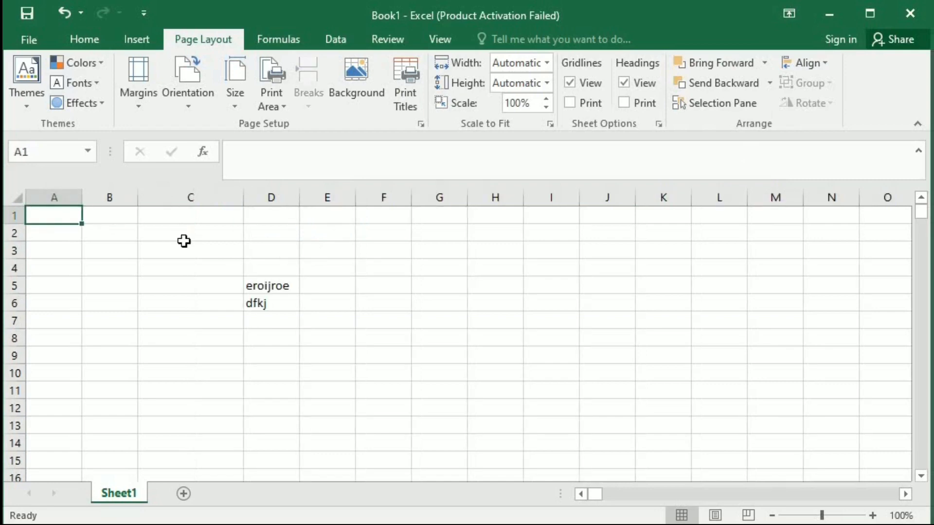
Step: Select the entire worksheet and clear that selection by selecting cell B4
click(17, 197)
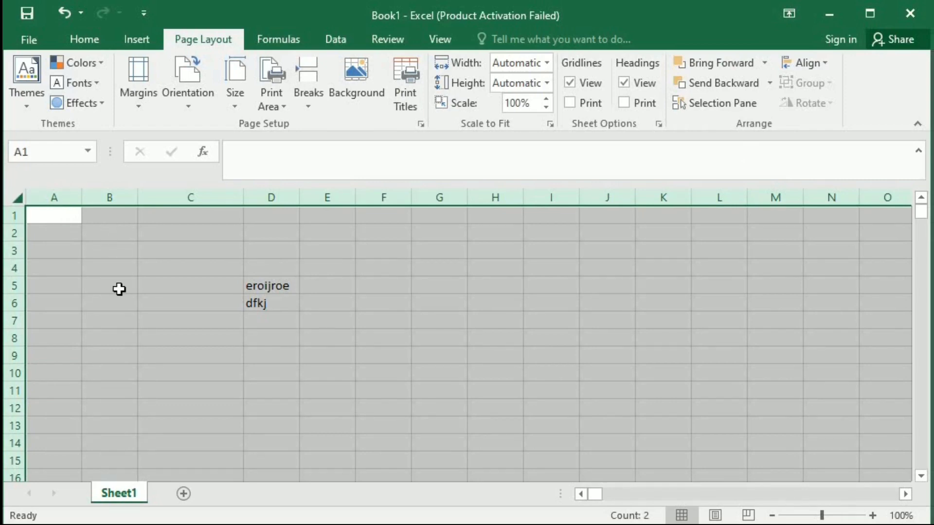
key(ctrl+n)
click(89, 265)
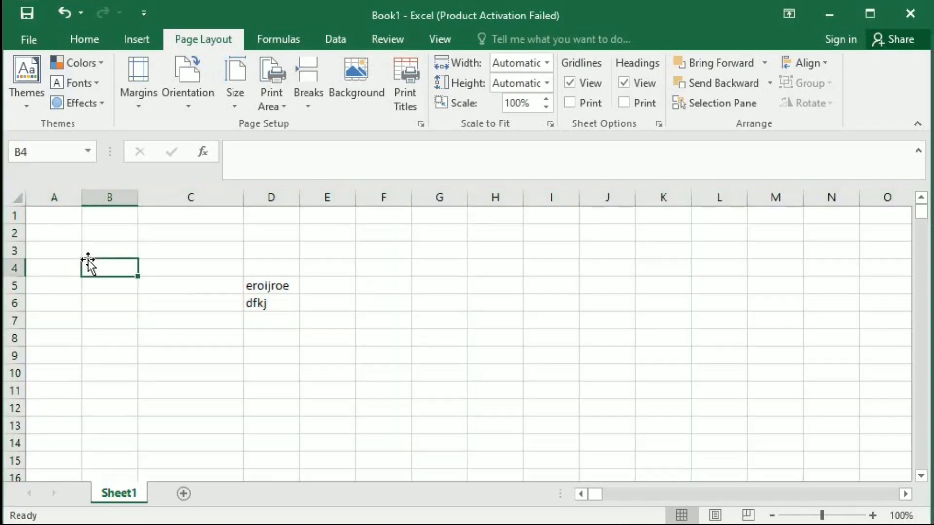
Step: Select cell D5 to check its address in the Name Box, and demonstrate selecting column B before moving to cell C13
click(261, 292)
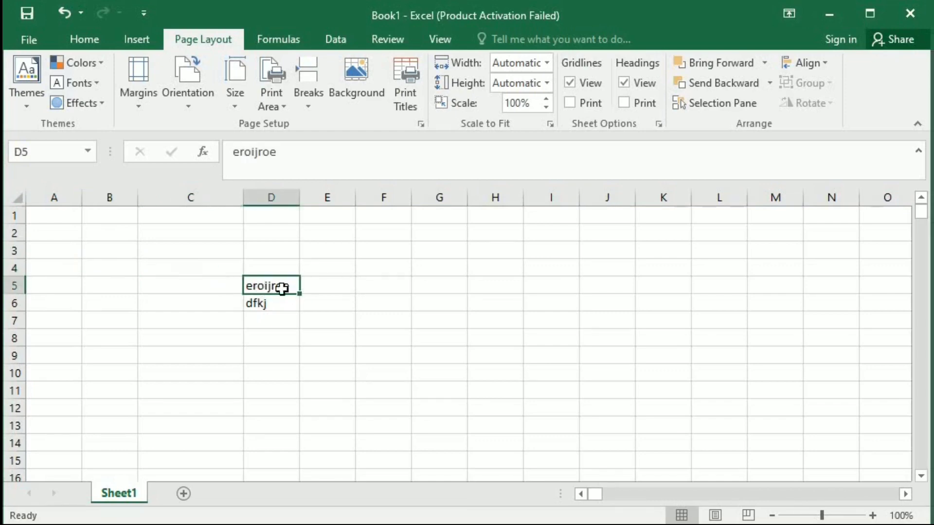
click(50, 152)
click(273, 285)
click(117, 187)
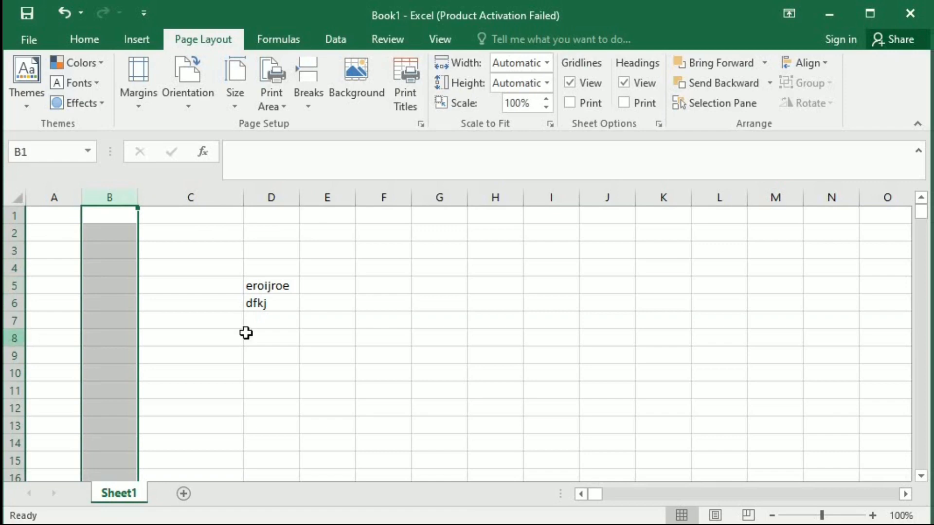
click(221, 419)
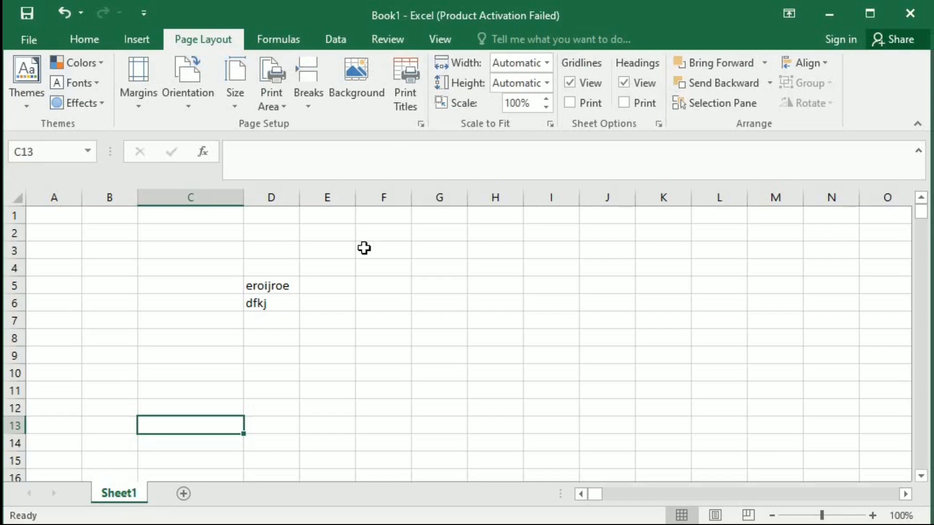
Step: Add new worksheets to the workbook, continuing up to Sheet9
click(183, 494)
click(240, 495)
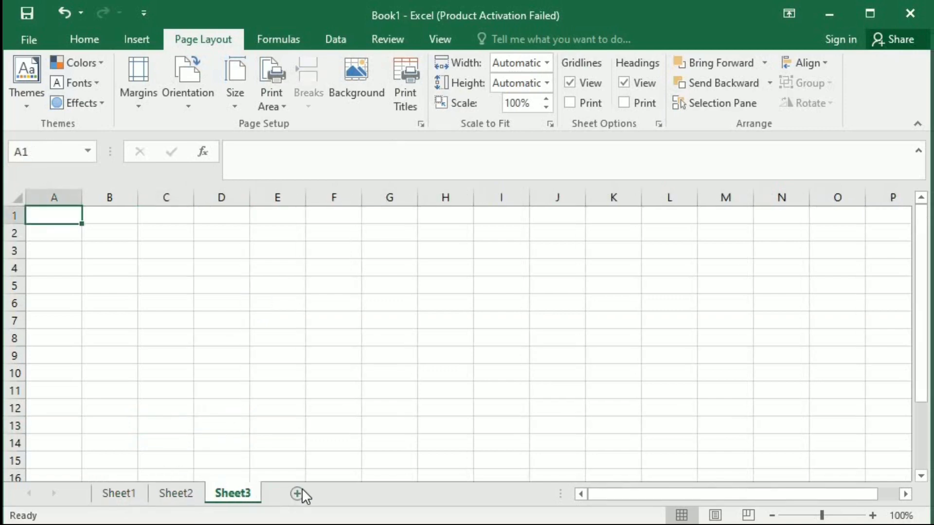
click(302, 489)
click(354, 495)
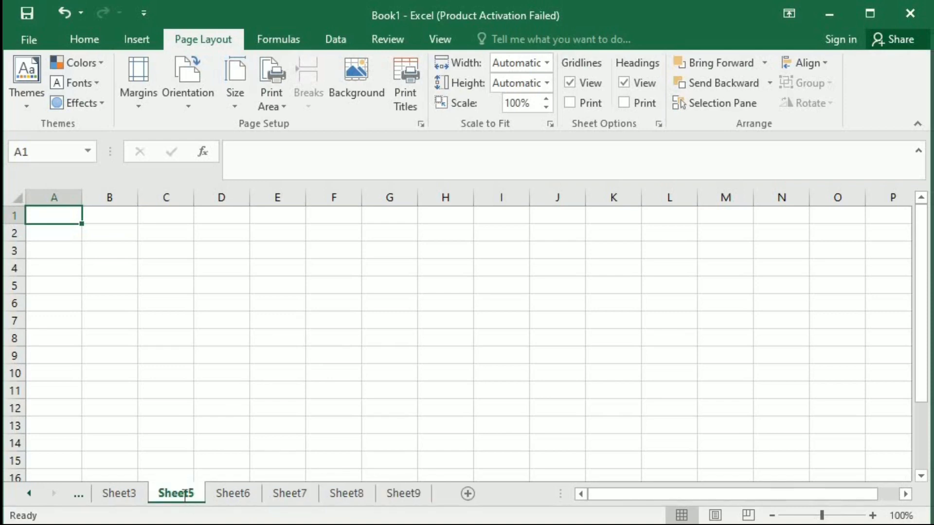
Step: Open the Sheet5 name for editing and view that sheet's available commands, leaving the sheet unchanged
double_click(184, 494)
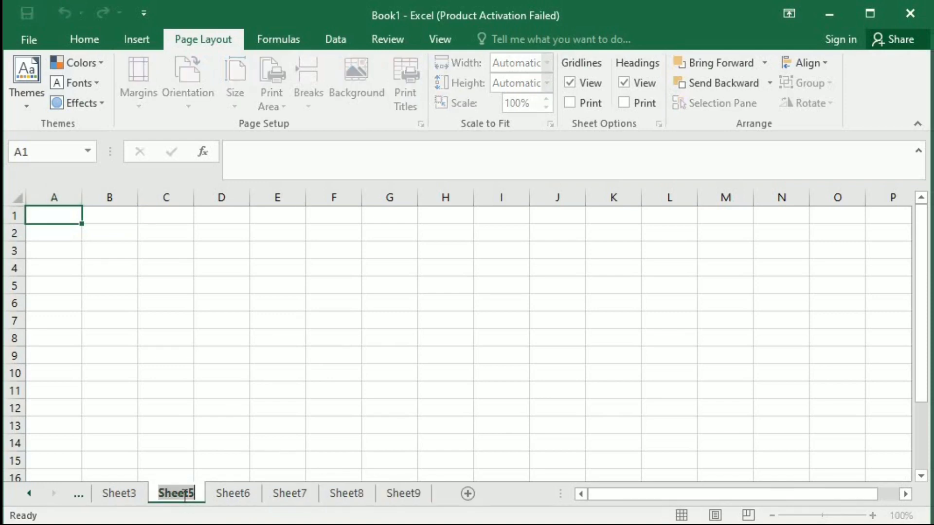
click(195, 432)
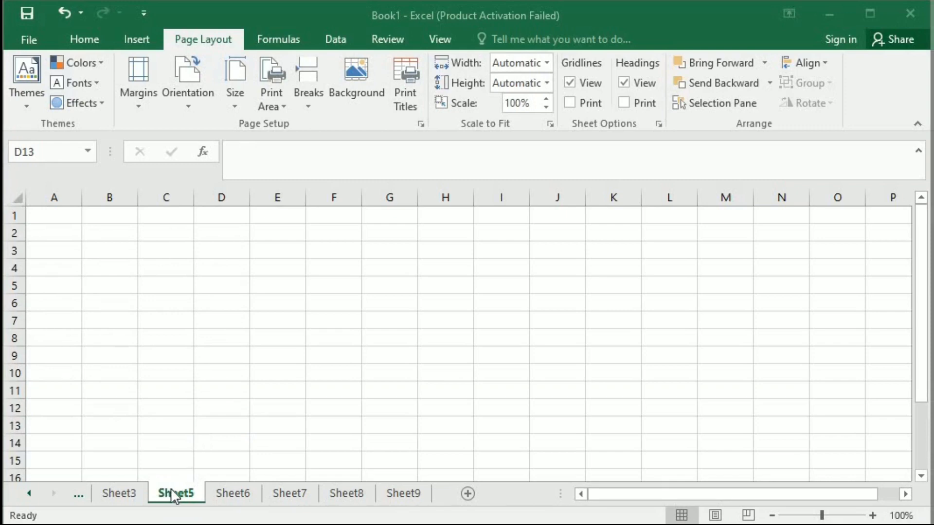
click(171, 490)
right_click(175, 492)
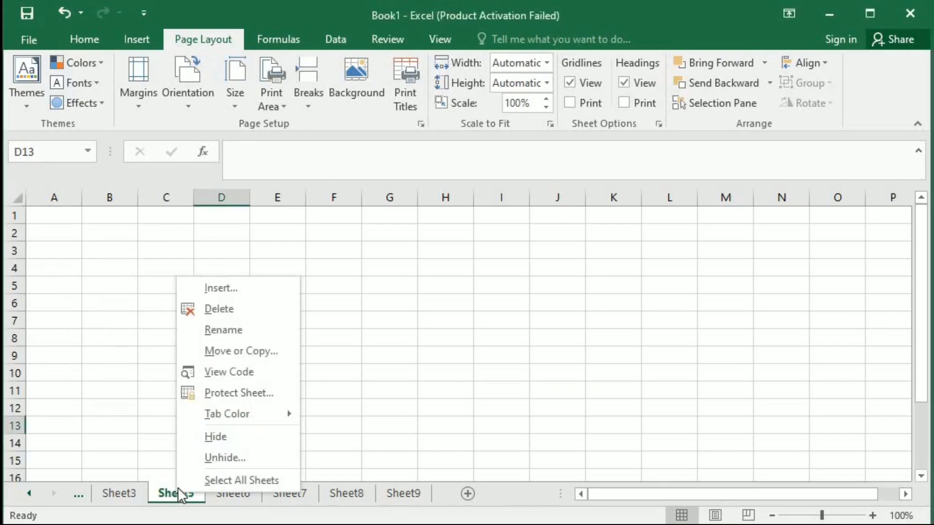
click(154, 456)
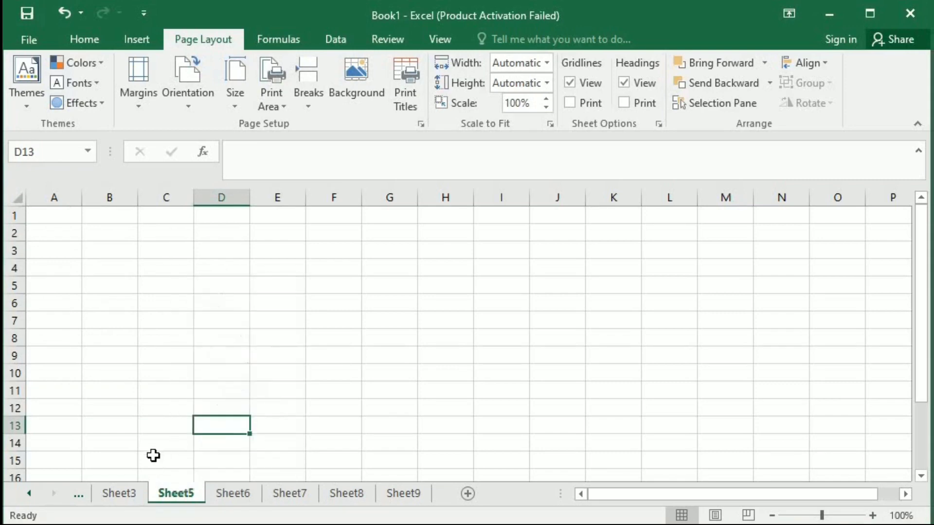
Step: Switch to Sheet6 and view the list of hidden sheets, cancelling without unhiding any
click(241, 497)
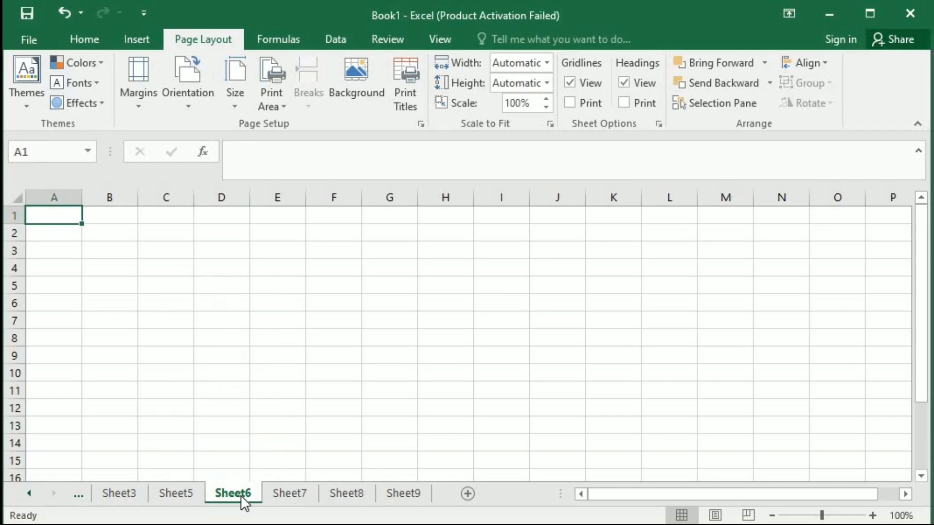
right_click(240, 495)
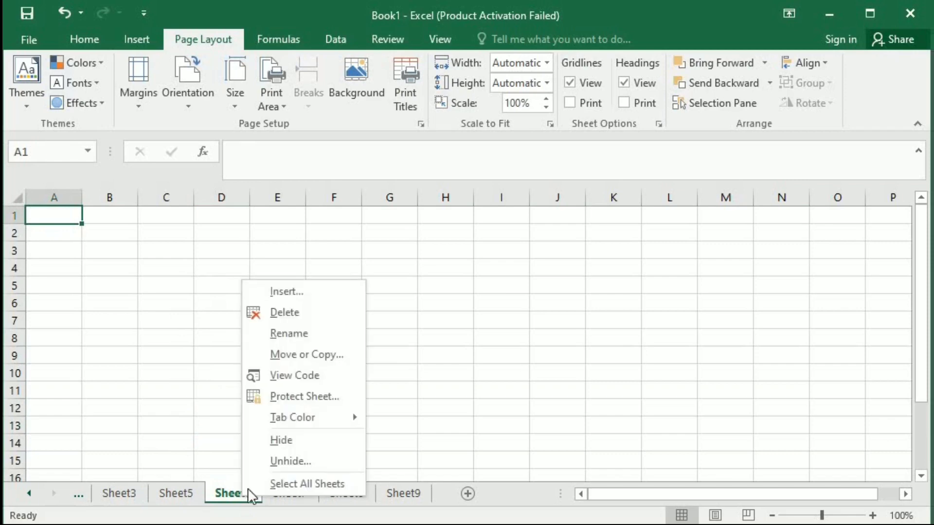
click(290, 463)
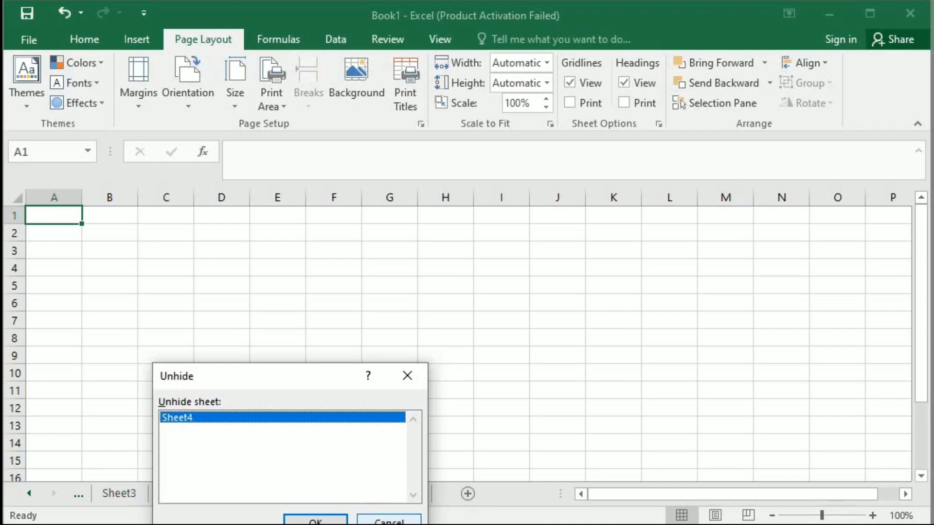
click(389, 520)
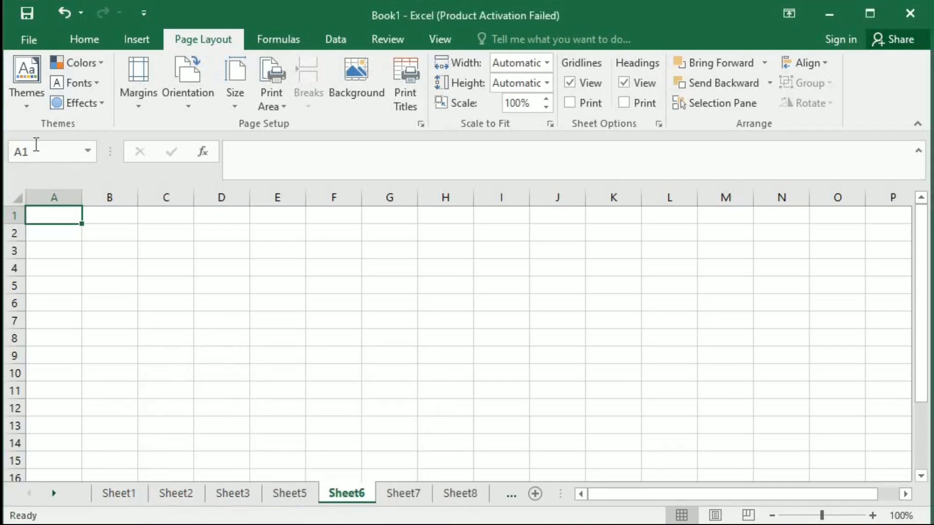
Step: Open the Save As dialog for the workbook and browse to the Pictures folder
click(30, 39)
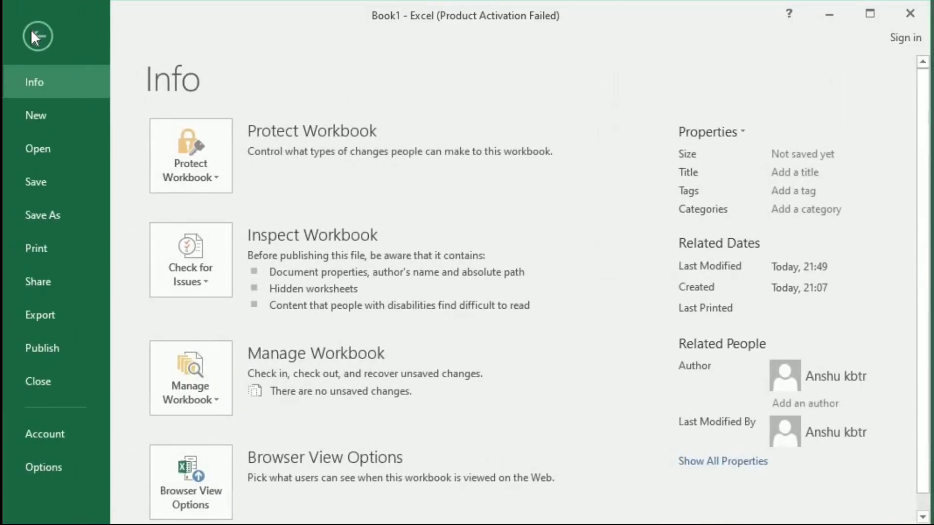
click(55, 200)
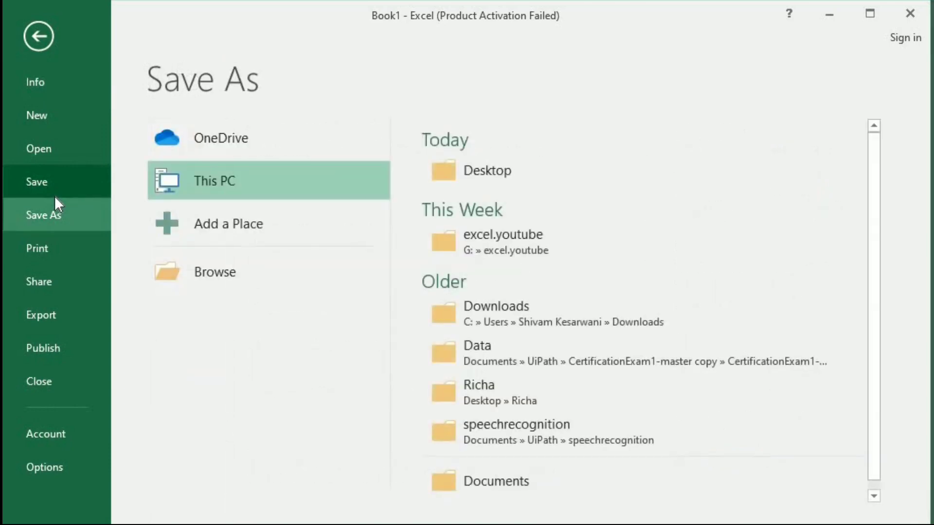
click(203, 261)
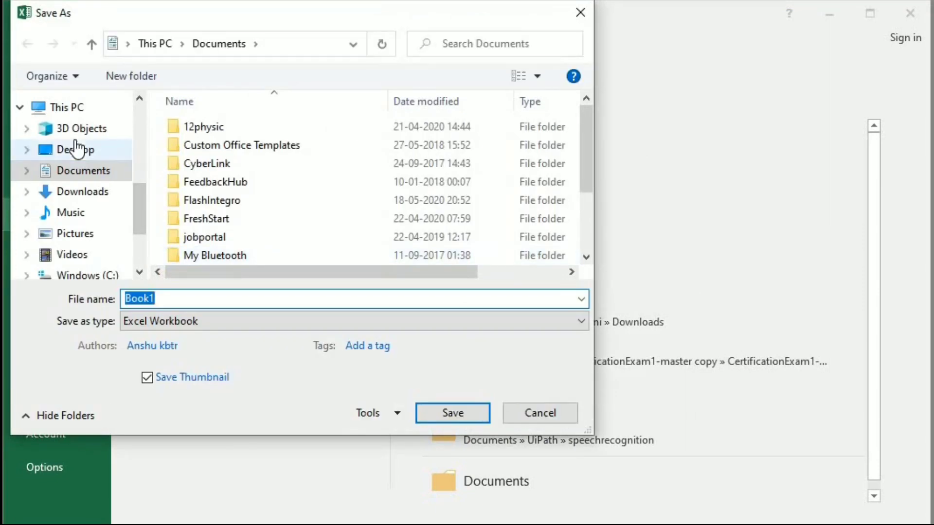
click(75, 149)
click(82, 174)
click(78, 234)
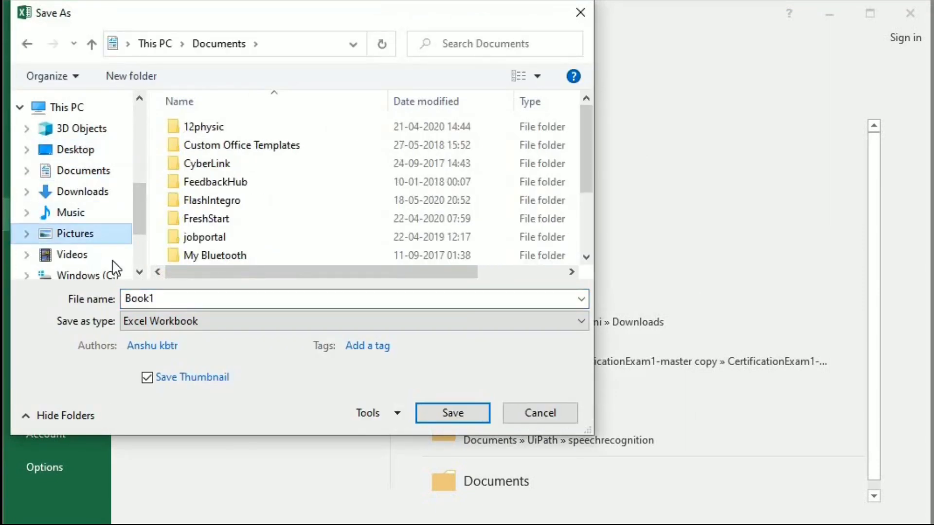
Step: Enter the sample file name fhwekhfekgg for the workbook and erase it
click(183, 302)
text(fhwekhfekgg)
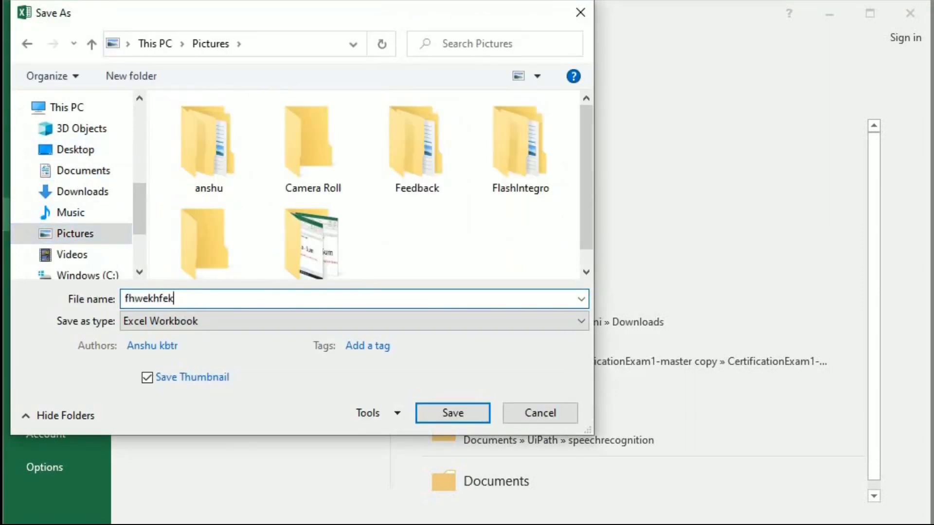
key(BackSpace)
key(BackSpace)
key(BackSpace)
key(BackSpace)
key(BackSpace)
key(BackSpace)
key(BackSpace)
key(BackSpace)
key(BackSpace)
key(BackSpace)
key(BackSpace)
Step: View the file types available for saving the workbook and cancel the save
click(185, 317)
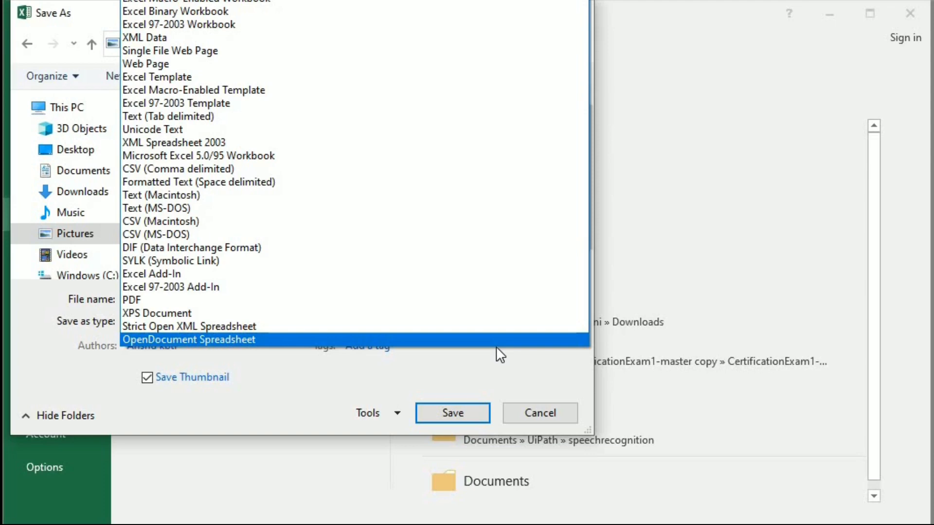
key(Escape)
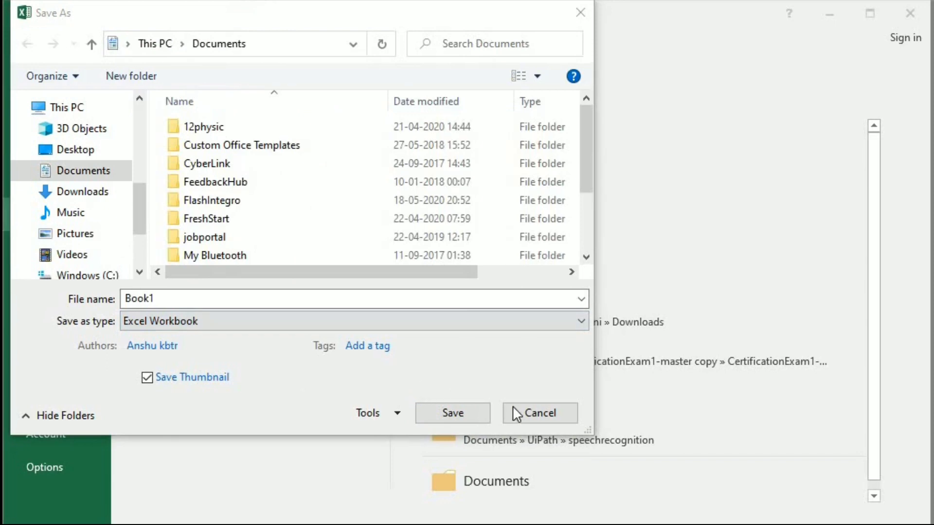
click(534, 413)
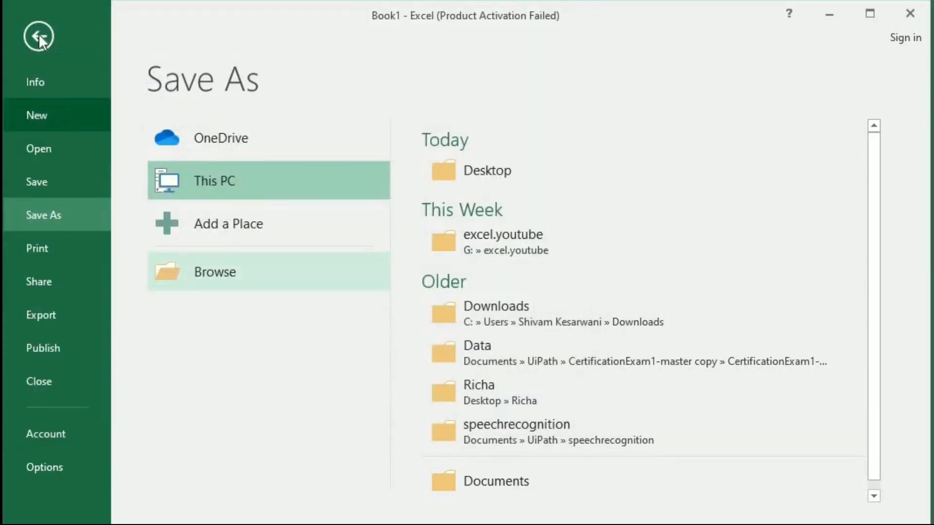
Step: Examine the workbook's Info page and file commands, and return to the worksheet
click(37, 33)
click(33, 42)
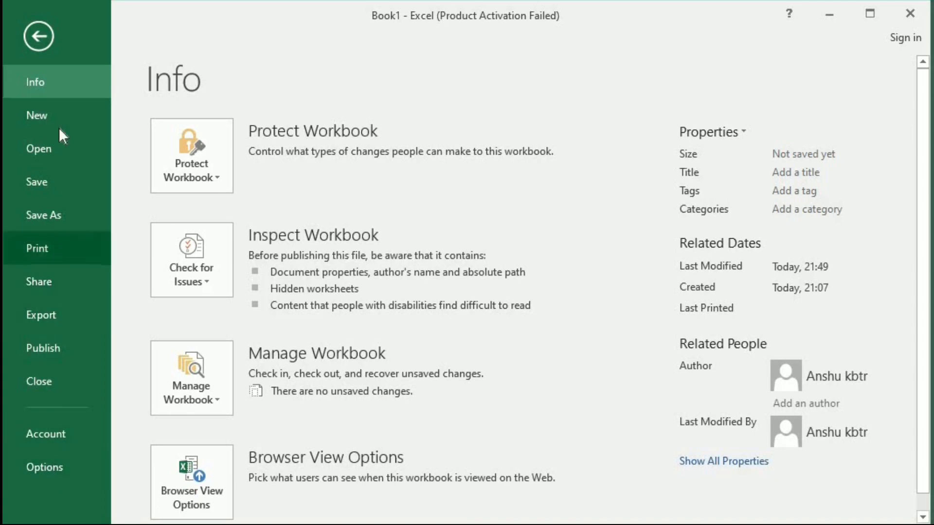
click(38, 36)
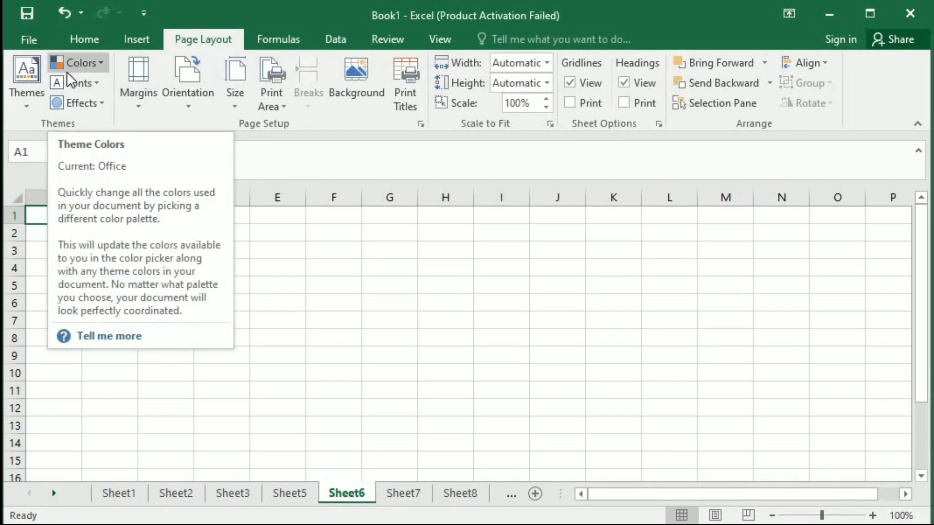
Step: Select cell G8 and a cell in column E on Sheet6, and return the active cell to A1
click(399, 336)
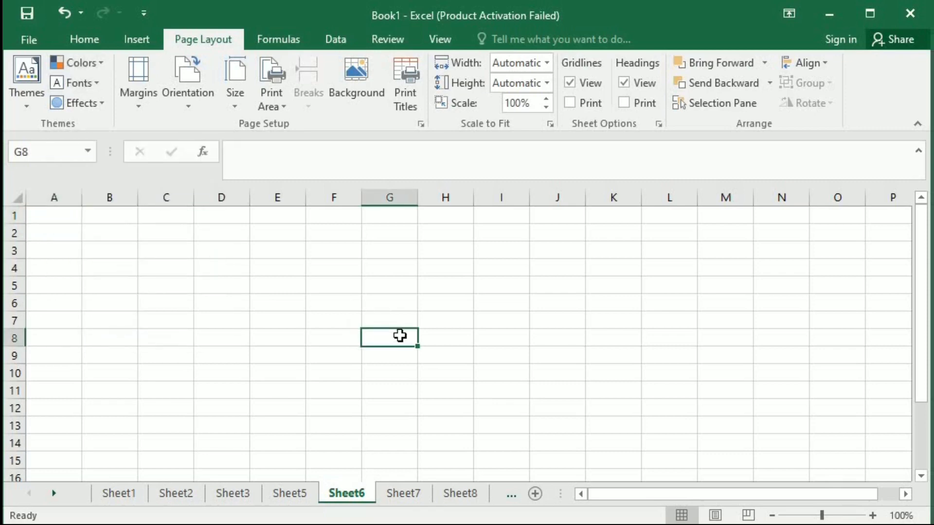
click(302, 314)
key(Up)
key(Up)
key(Up)
key(Up)
key(Up)
key(Up)
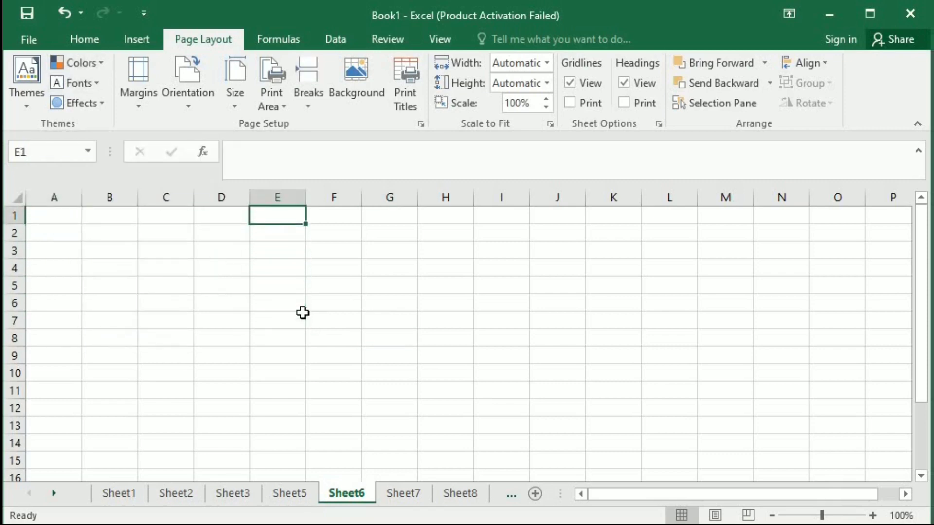
key(Left)
key(Left)
key(Left)
key(Left)
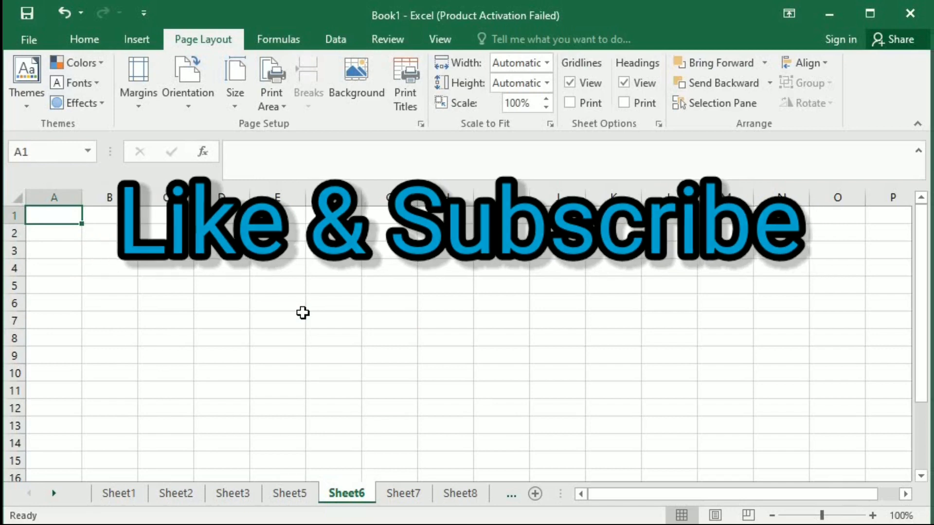